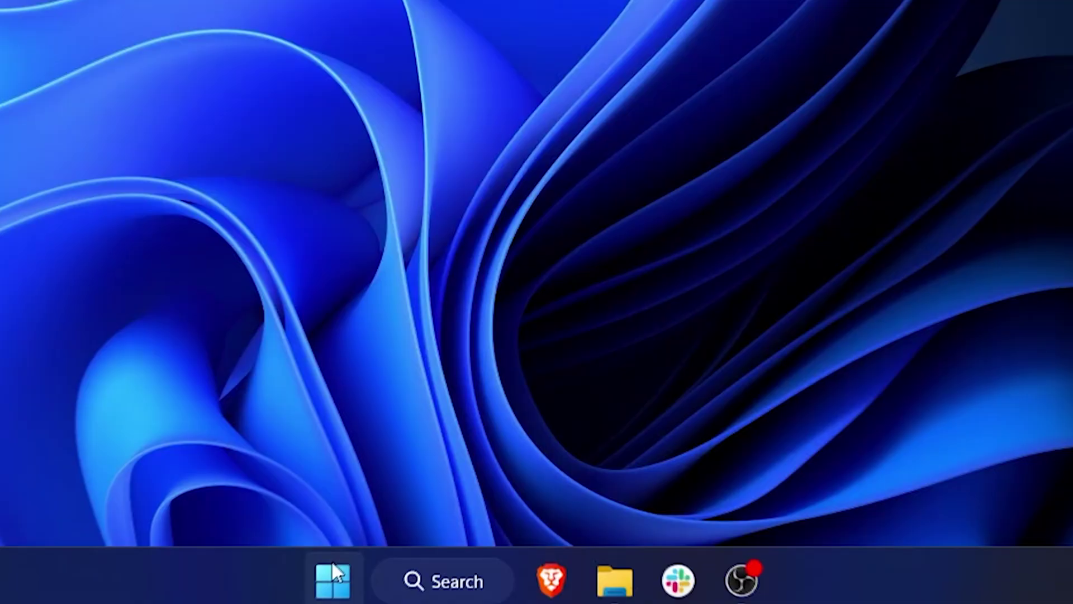
Open System > About in Settings and confirm the Windows specifications show version 24H2
left_click(333, 578)
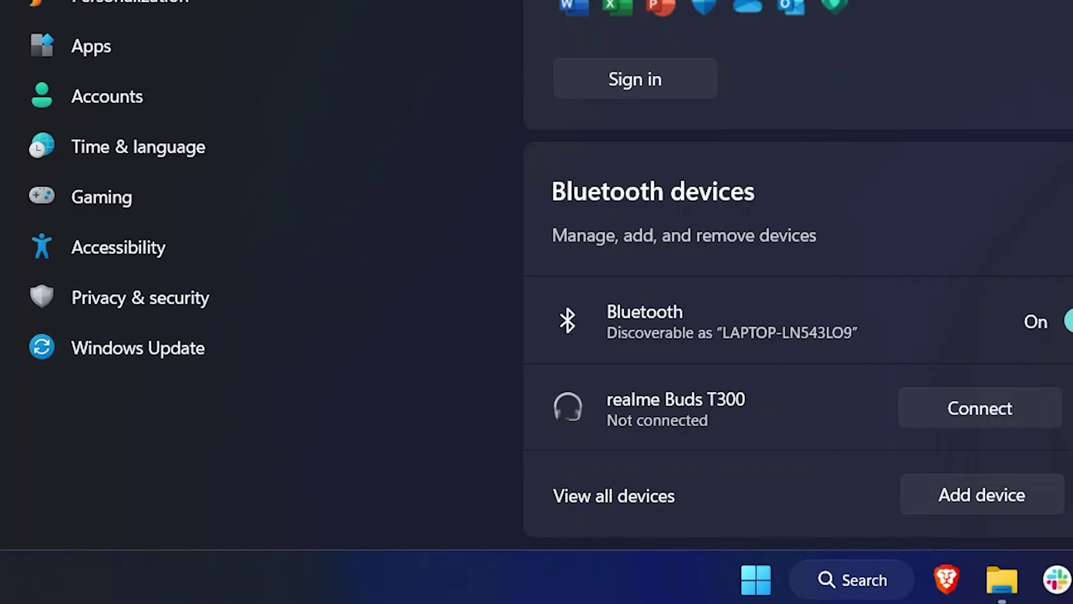
left_click(170, 189)
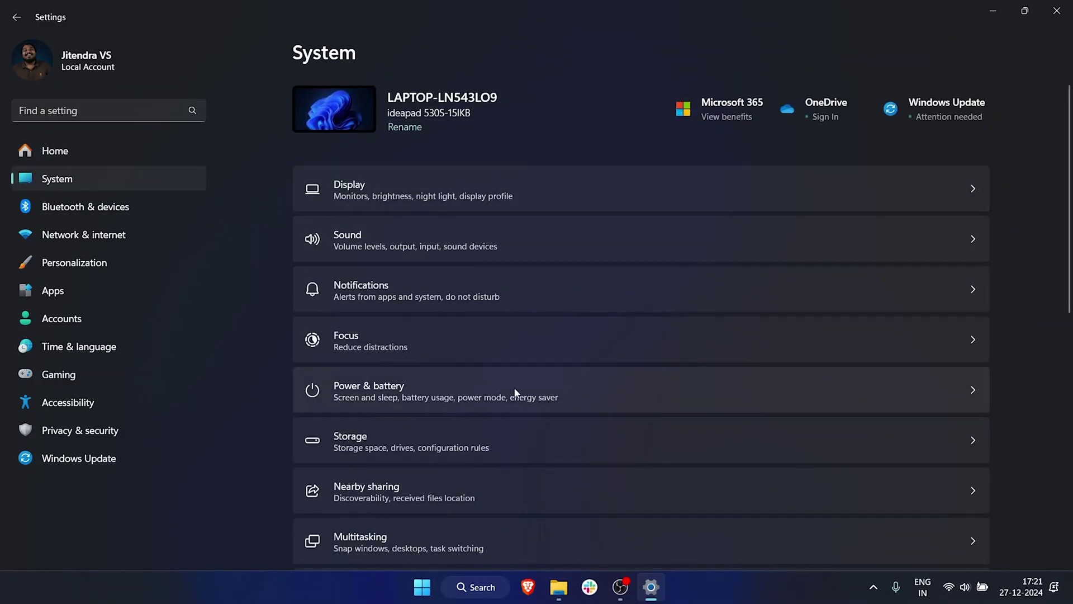
scroll(471, 503, "down", 10)
left_click(456, 525)
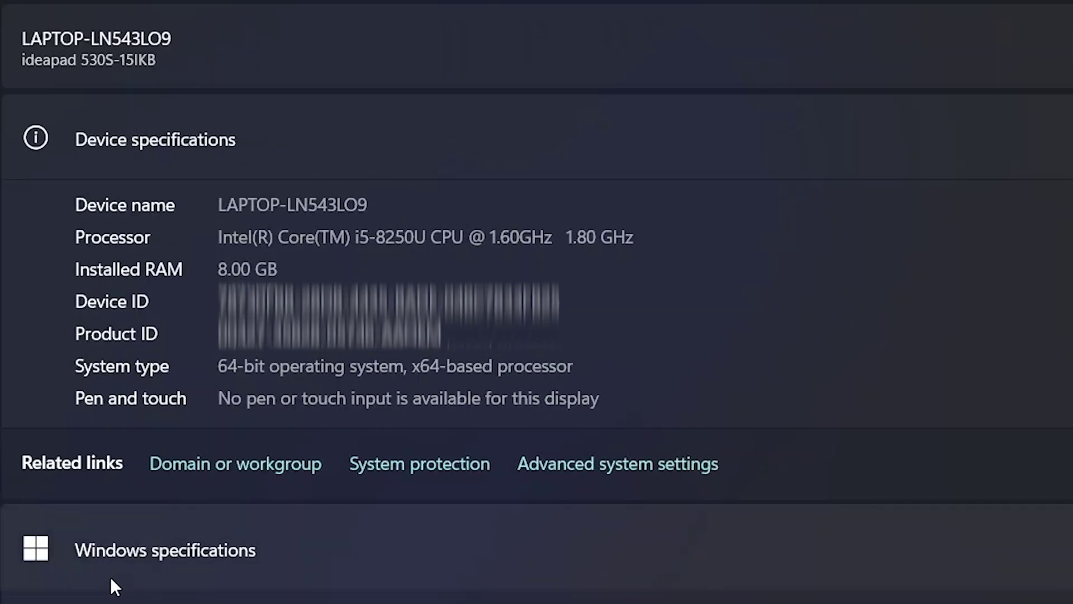
scroll(110, 580, "down", 5)
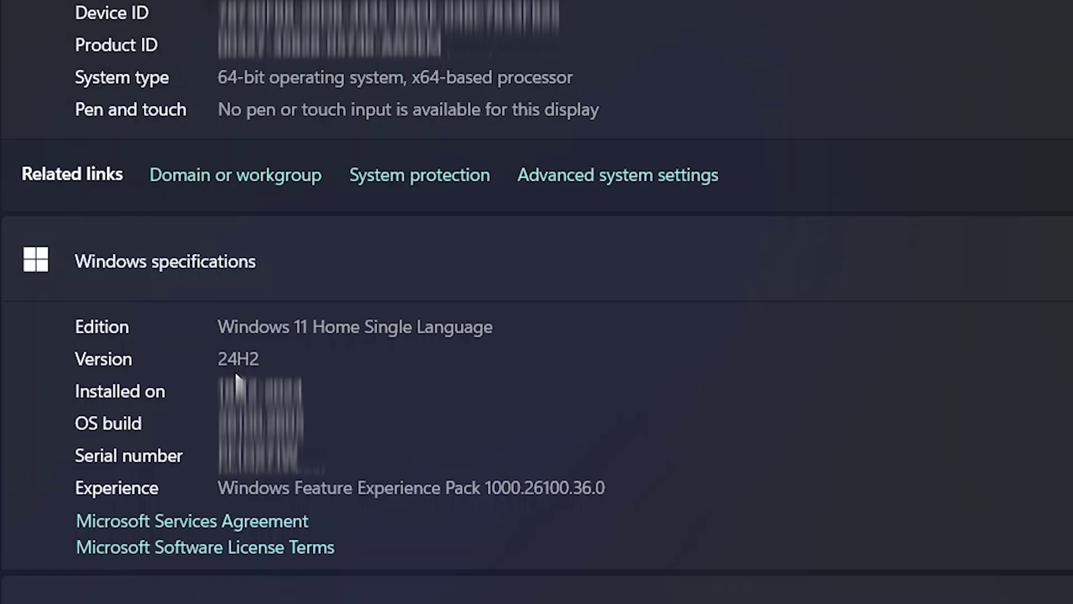
double_click(223, 358)
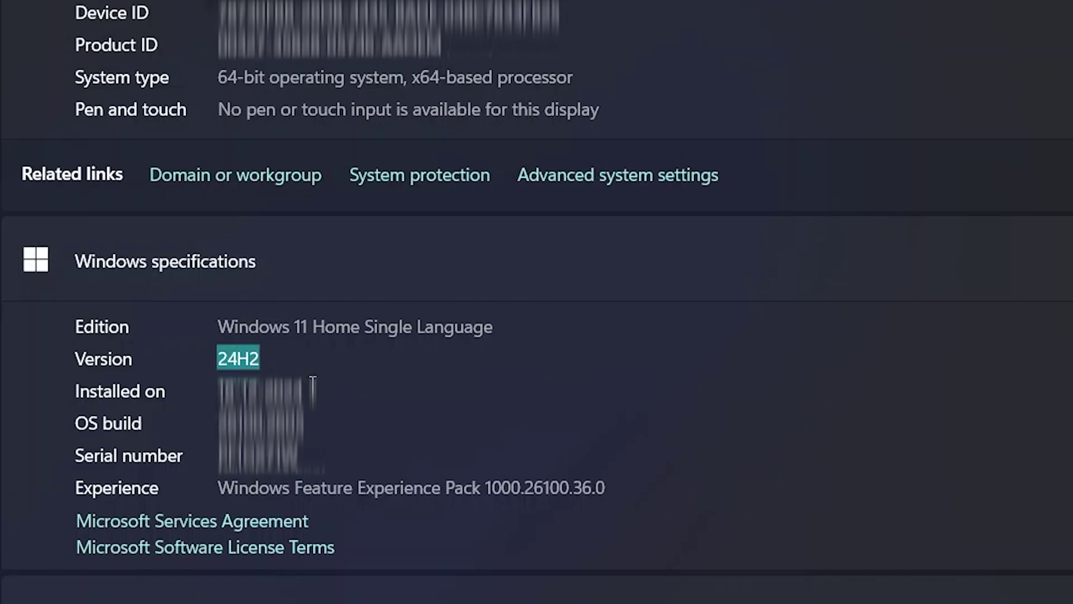
left_click(457, 394)
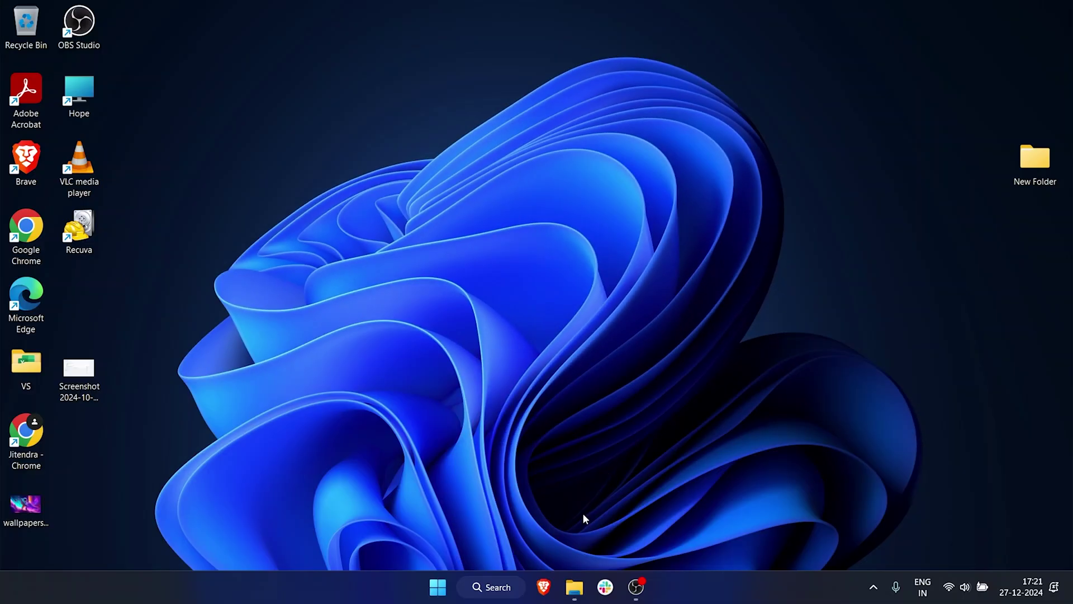
Open File Explorer on the Python Day 1 folder and duplicate its tab
left_click(583, 600)
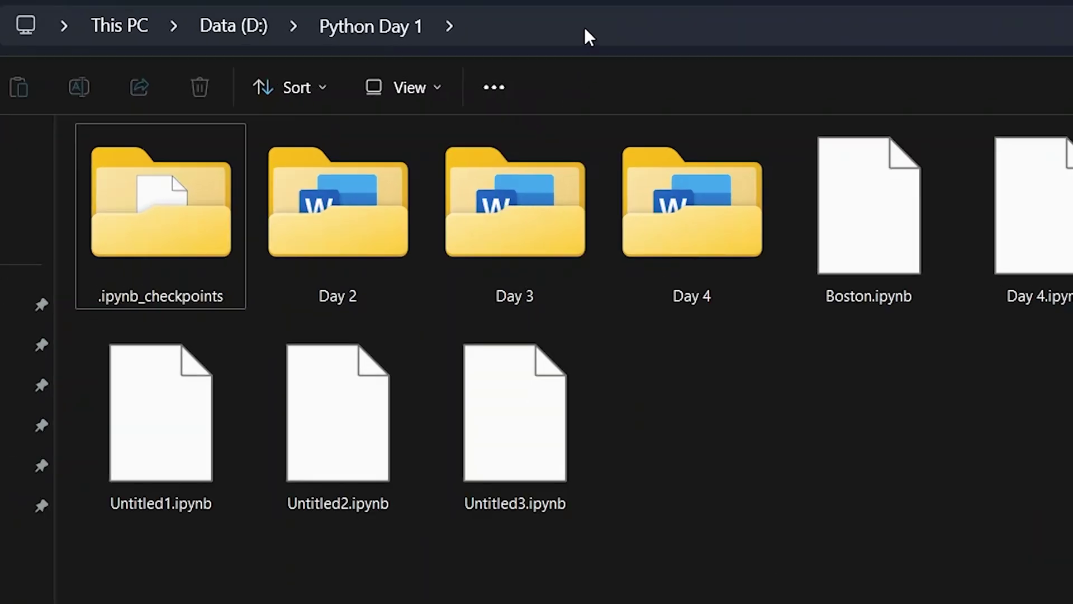
left_click(466, 41)
left_click(783, 561)
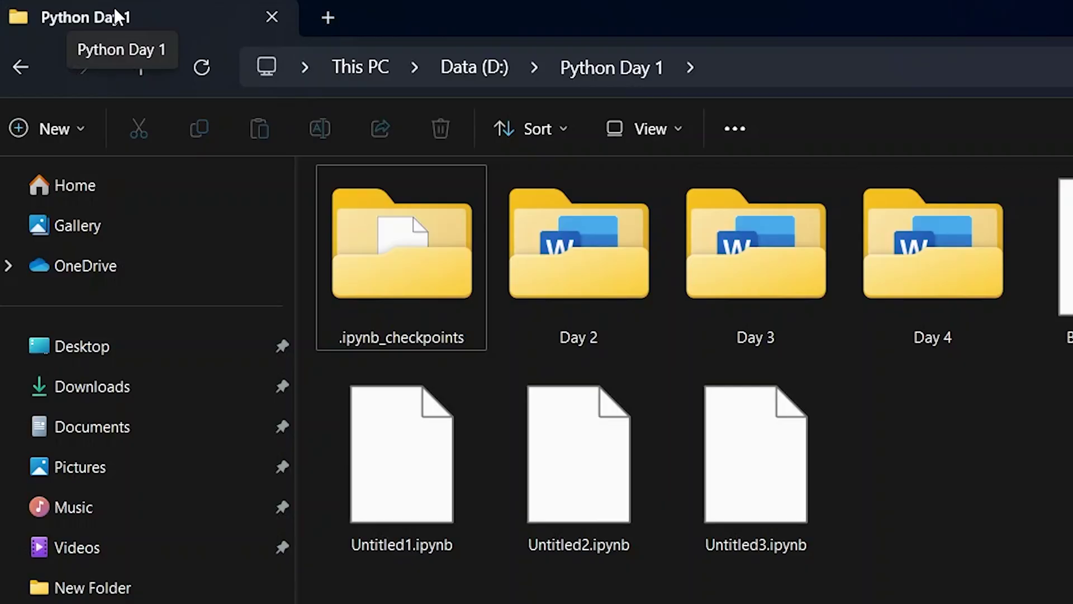
left_click(117, 17)
right_click(118, 15)
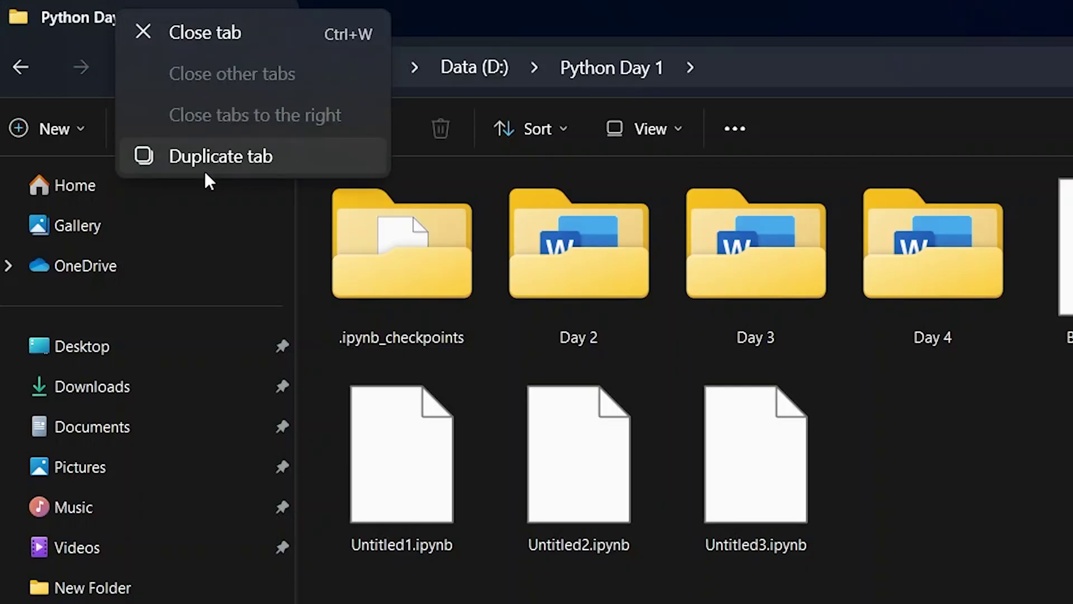
left_click(197, 156)
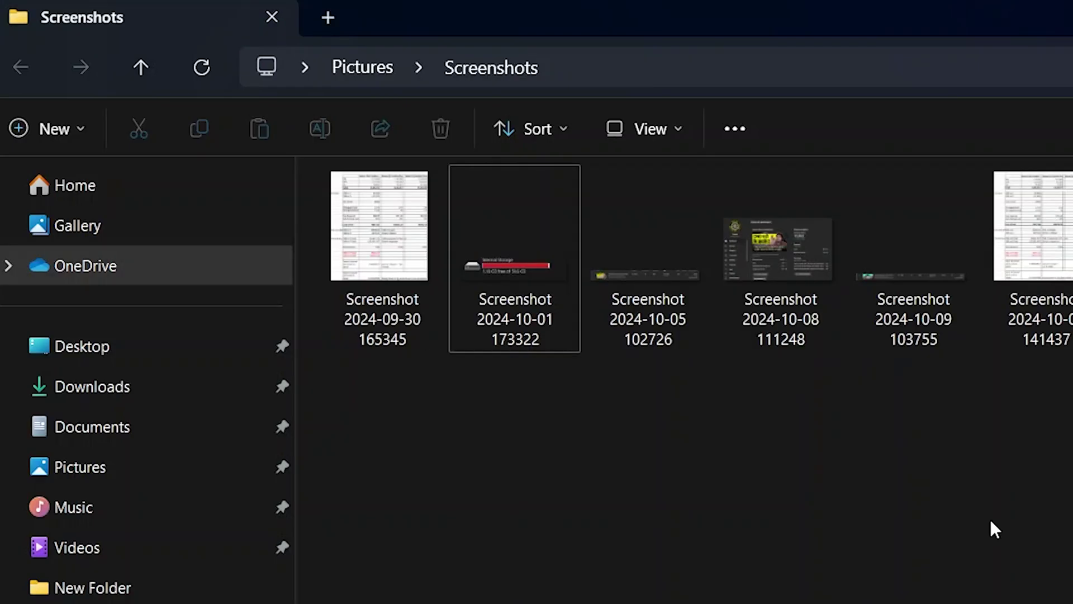
left_click(577, 280)
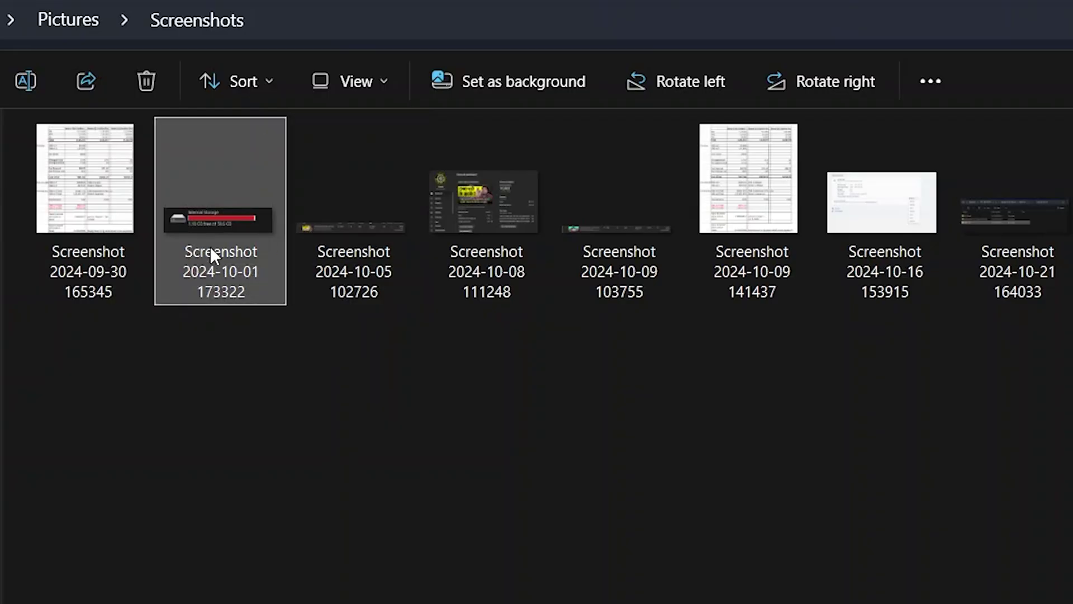
right_click(237, 305)
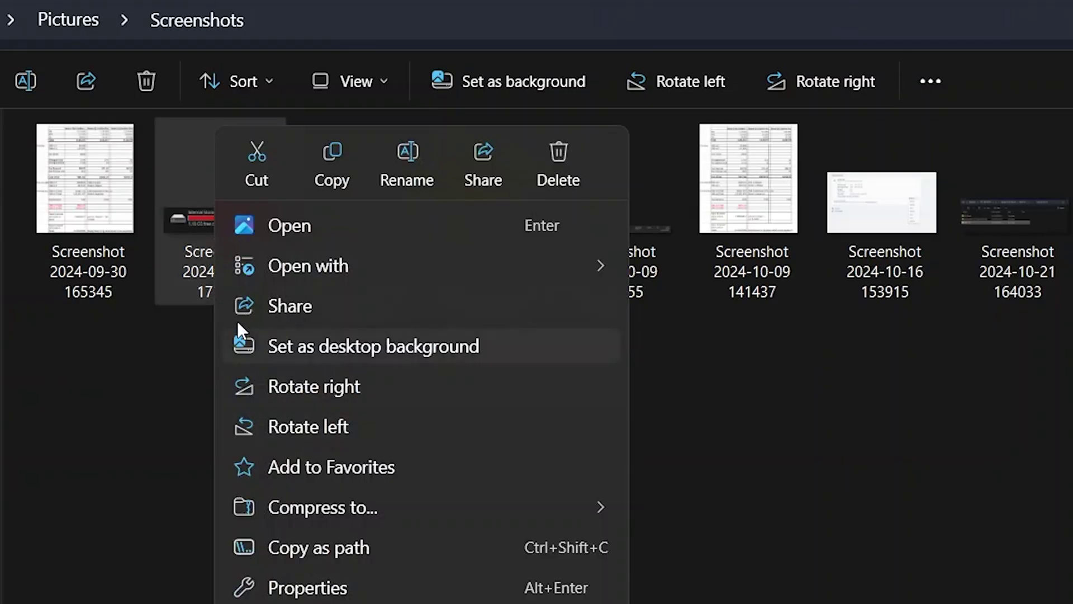
left_click(374, 596)
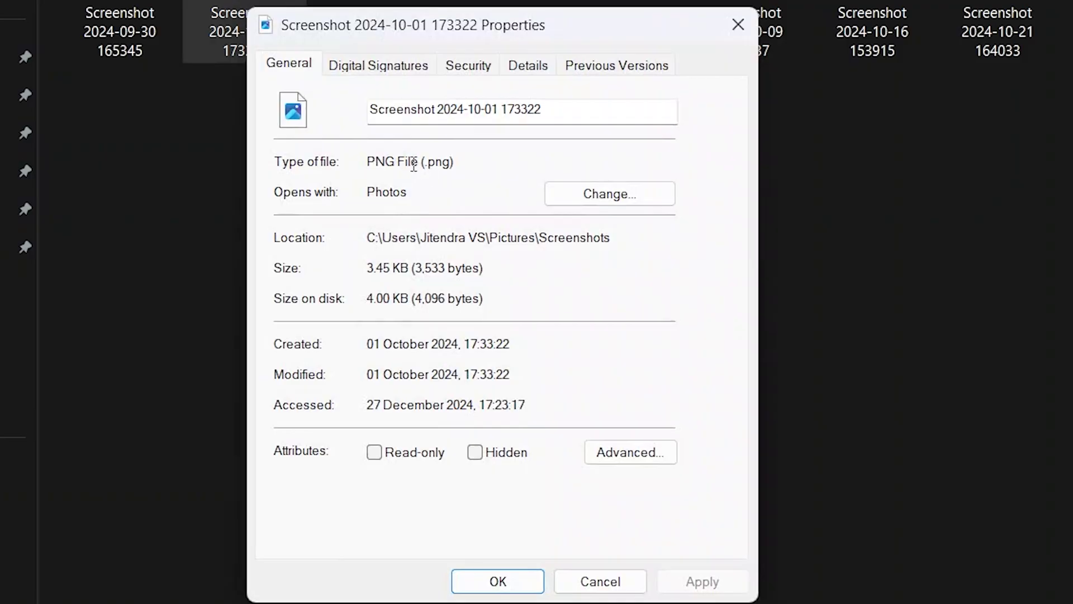
left_click_drag(416, 161, 469, 161)
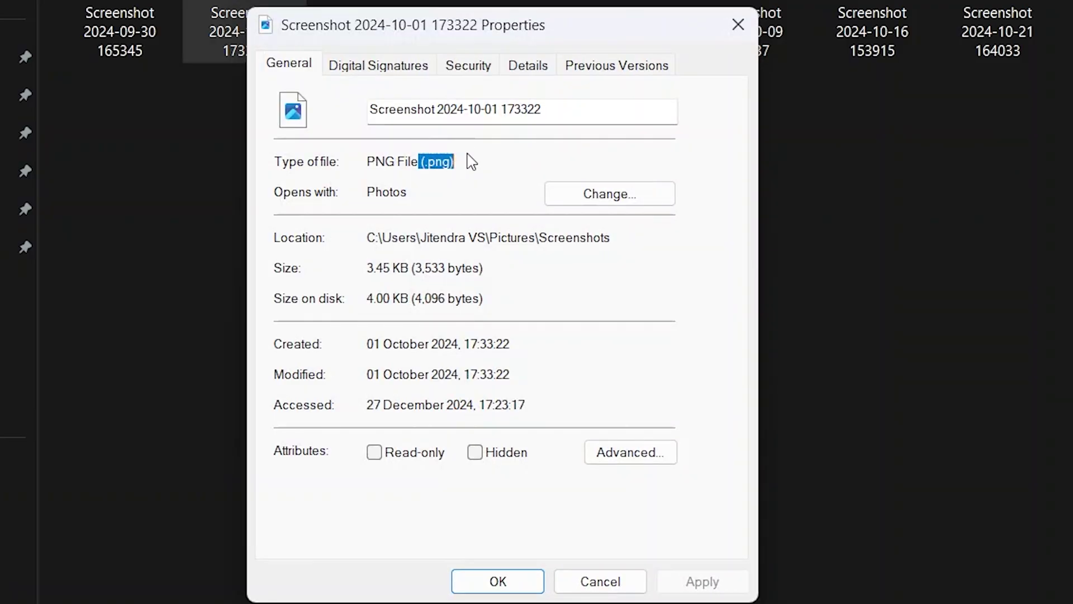
left_click(473, 161)
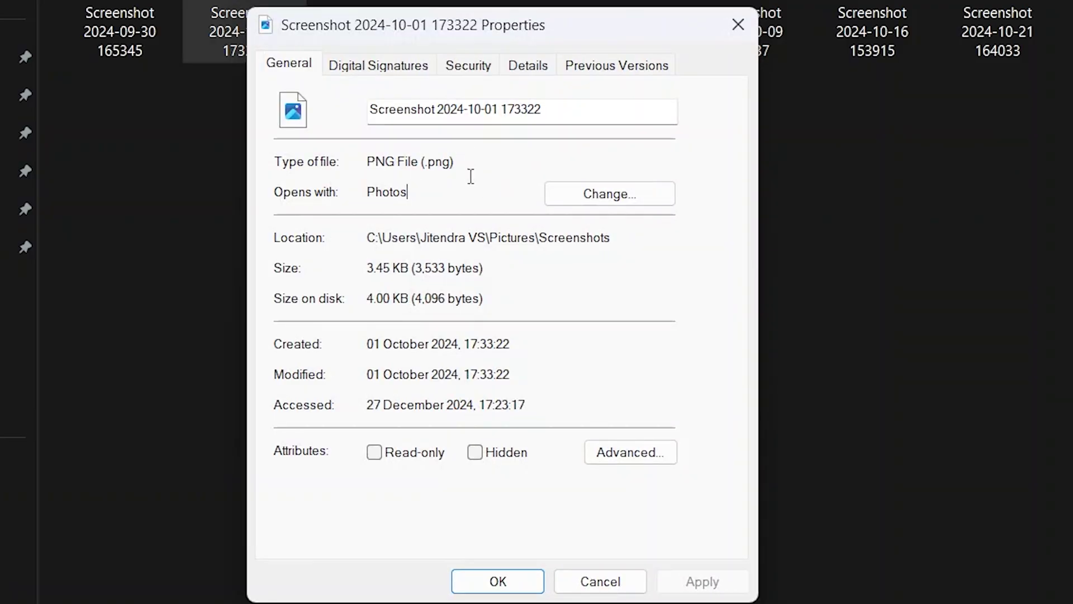
left_click(530, 79)
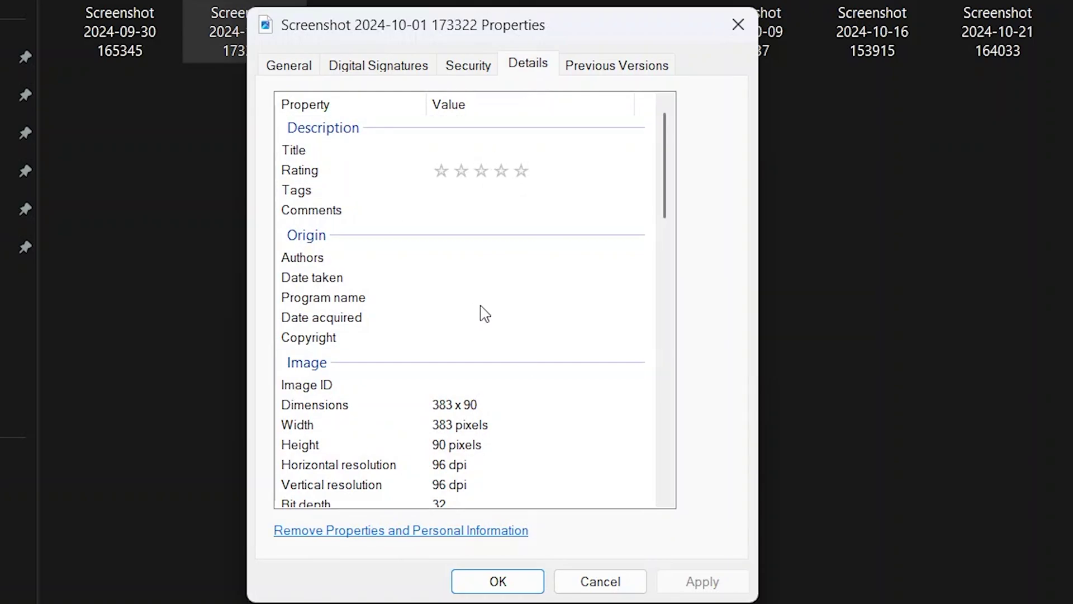
Set the screenshot's Title to 'SS 1' and give it a five-star rating
left_click(477, 148)
left_click(487, 168)
left_click(521, 171)
left_click(458, 207)
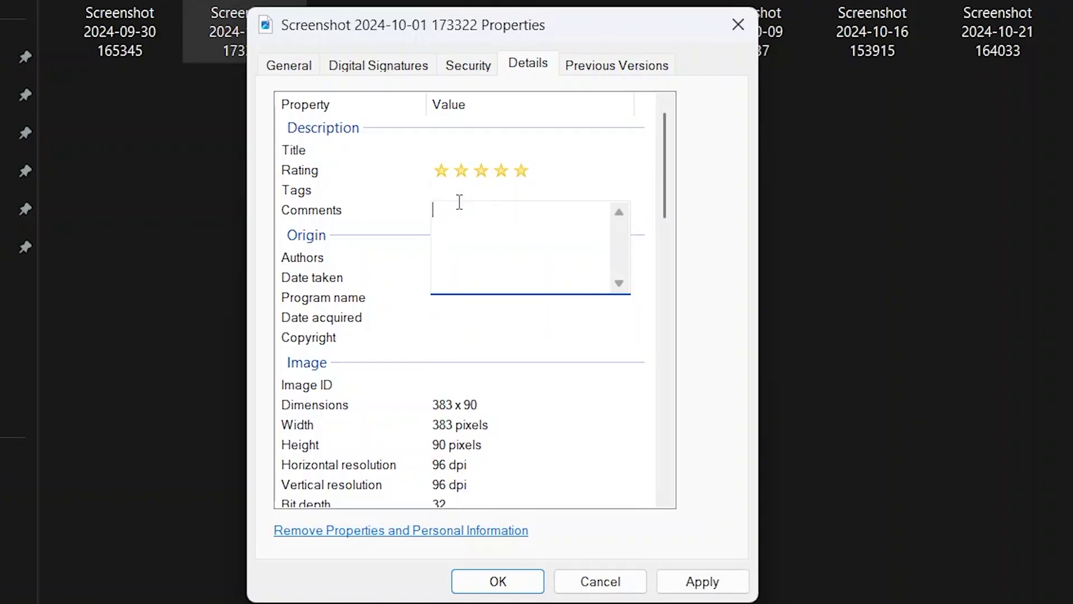
left_click(452, 148)
type("SS 1")
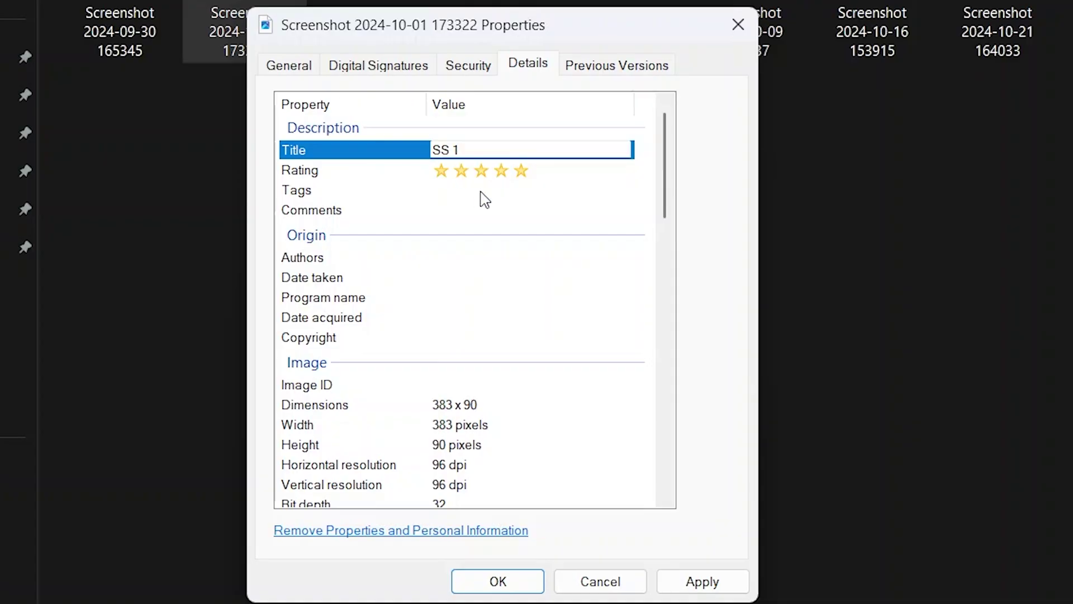
scroll(478, 213, "down", 1)
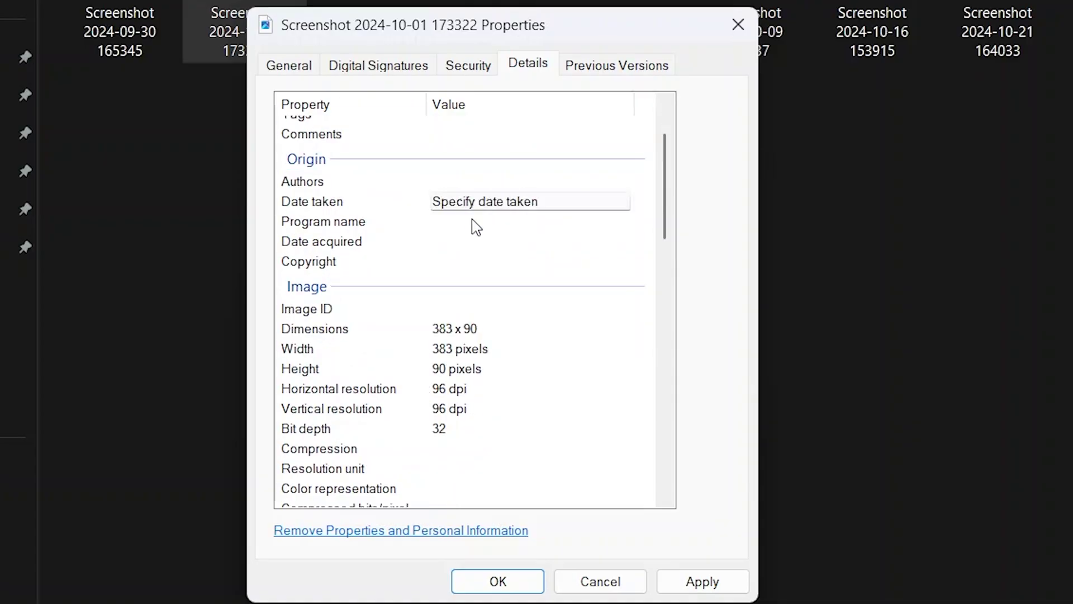
scroll(447, 279, "up", 1)
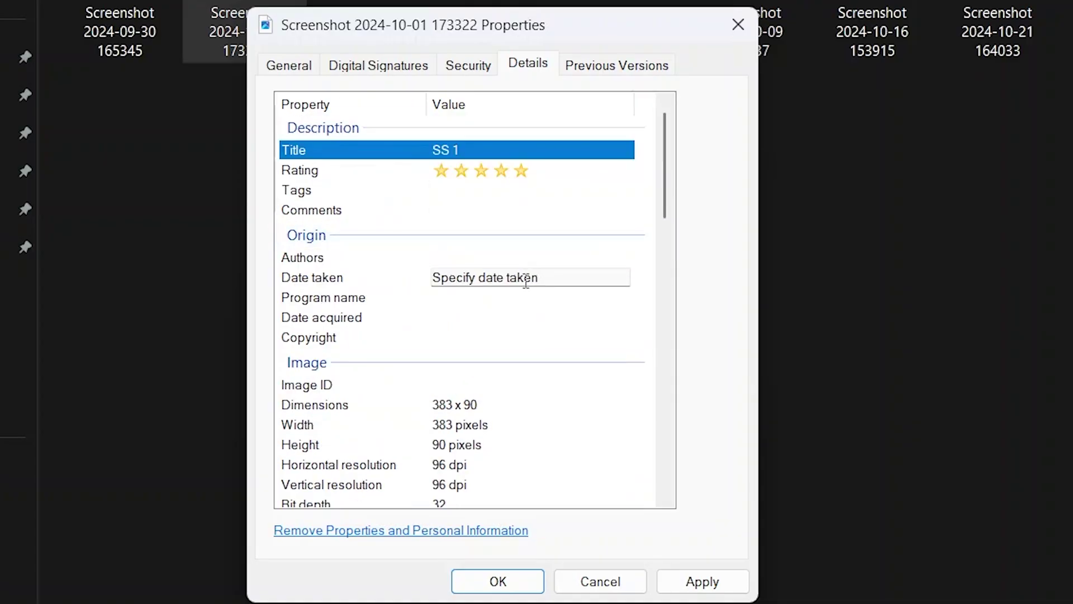
scroll(497, 245, "down", 5)
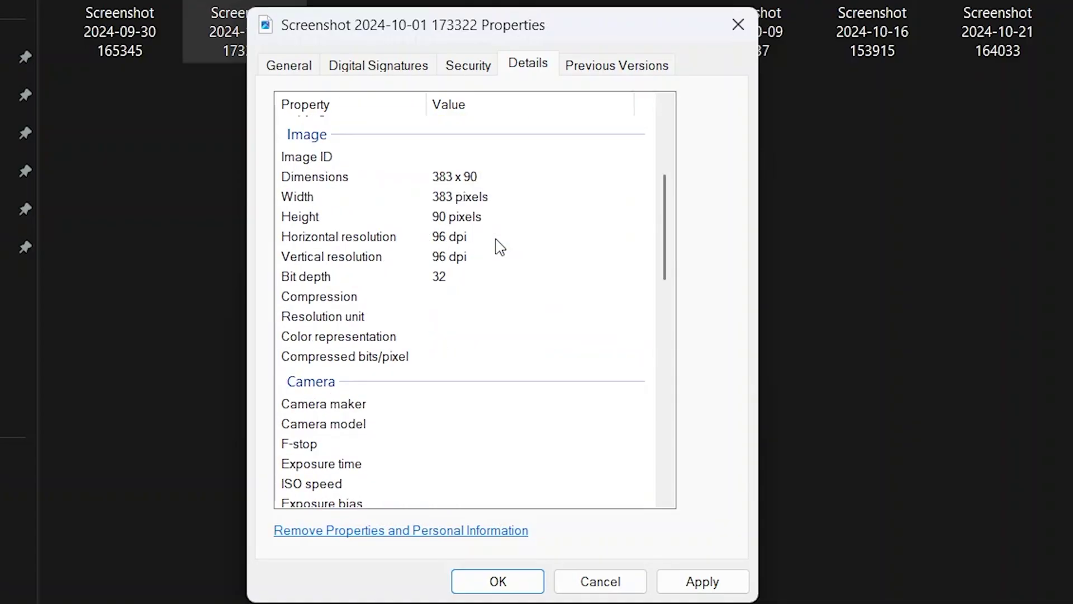
Set Camera maker to 'Sony' and apply the metadata changes
left_click(468, 308)
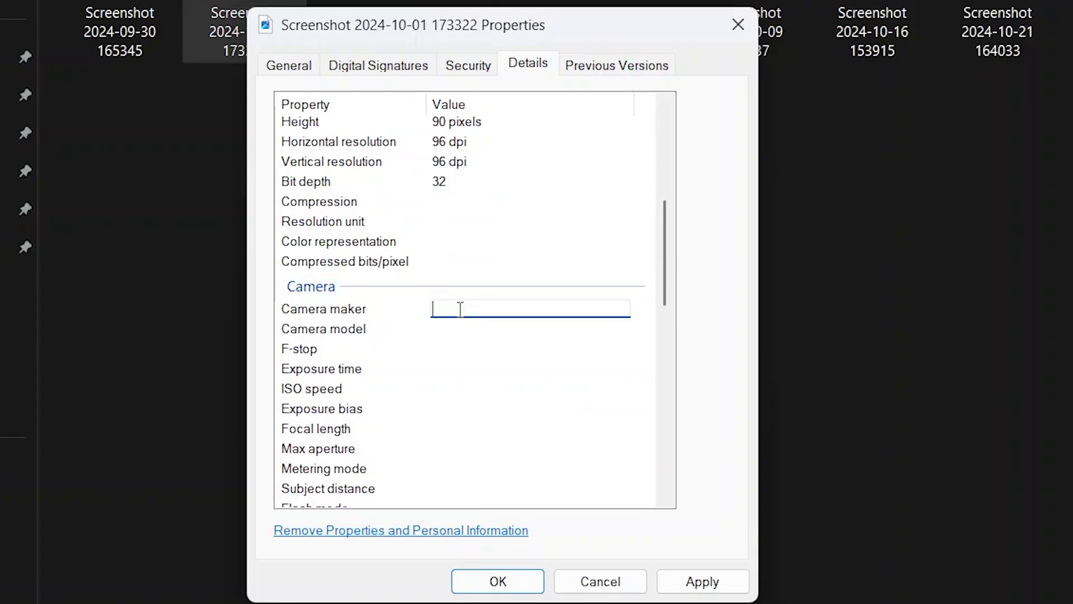
type("Sony")
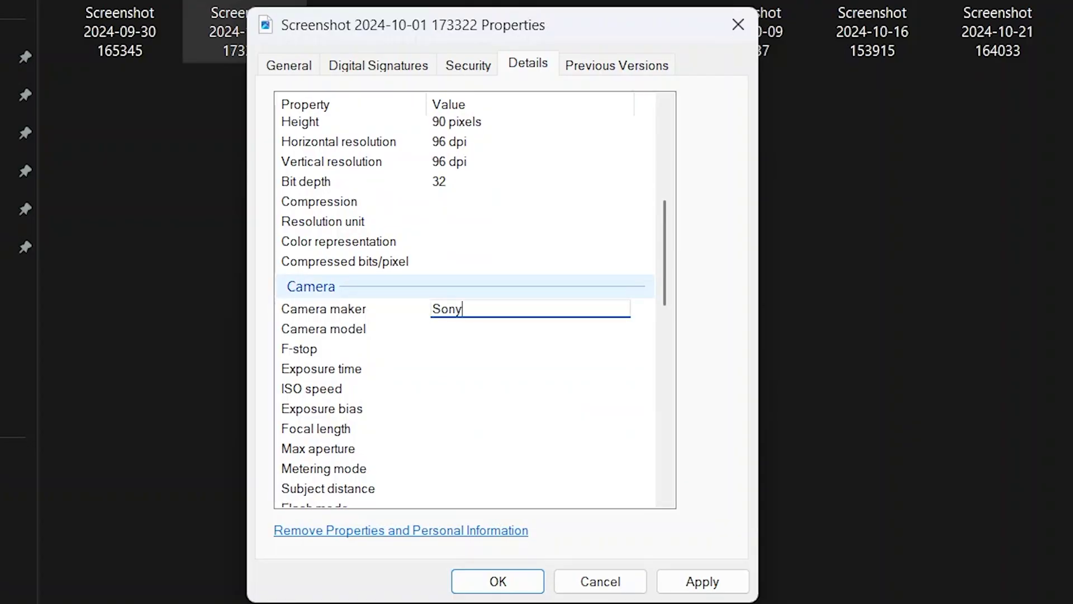
scroll(544, 374, "down", 3)
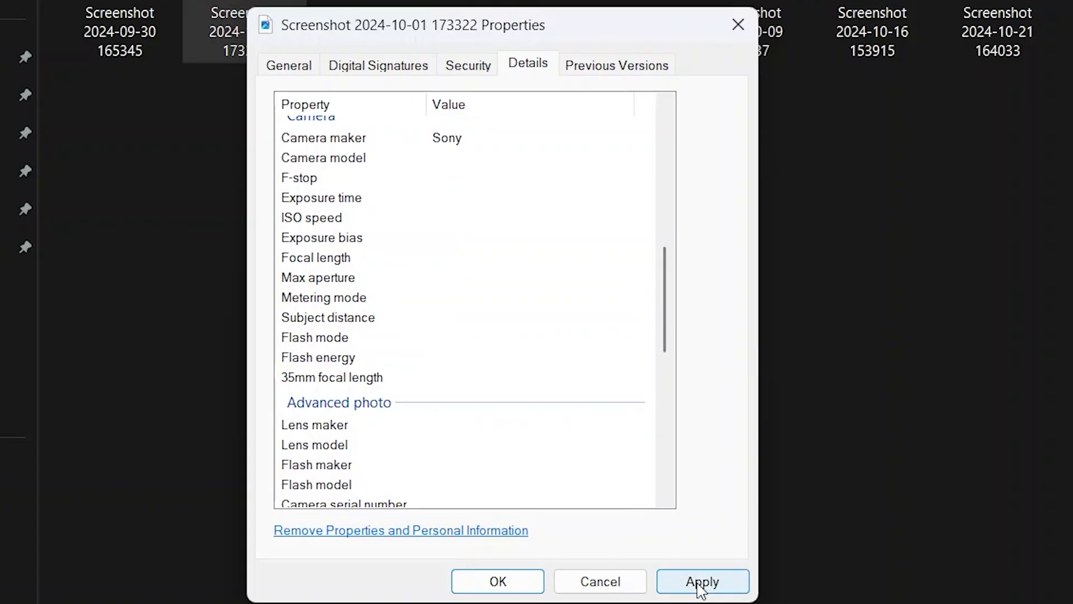
left_click(700, 586)
Close the Properties, reopen them and verify Title 'SS 1' and five stars were saved
left_click(522, 581)
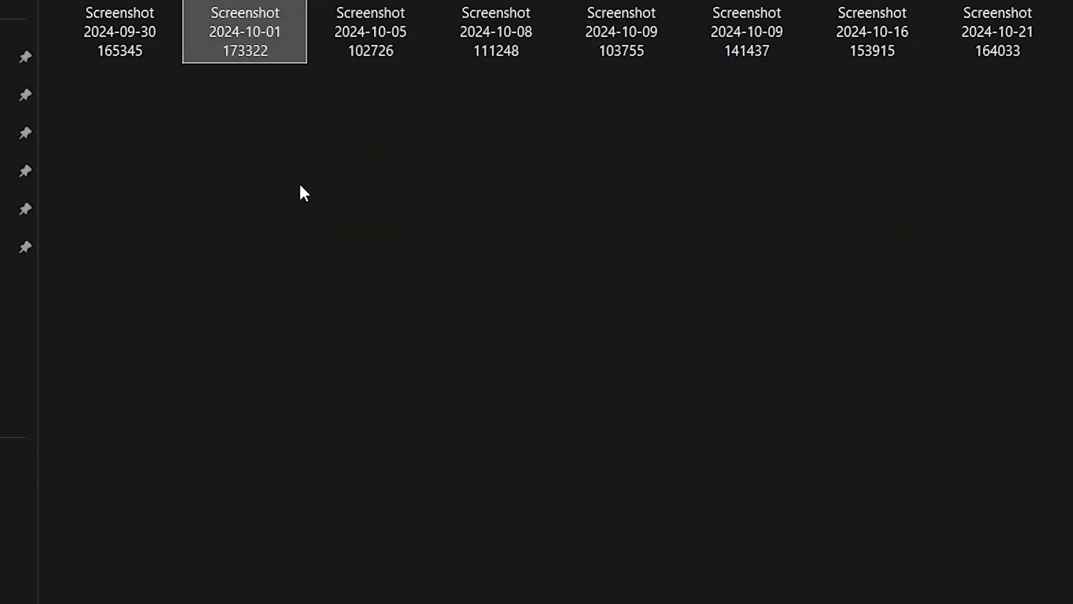
right_click(277, 147)
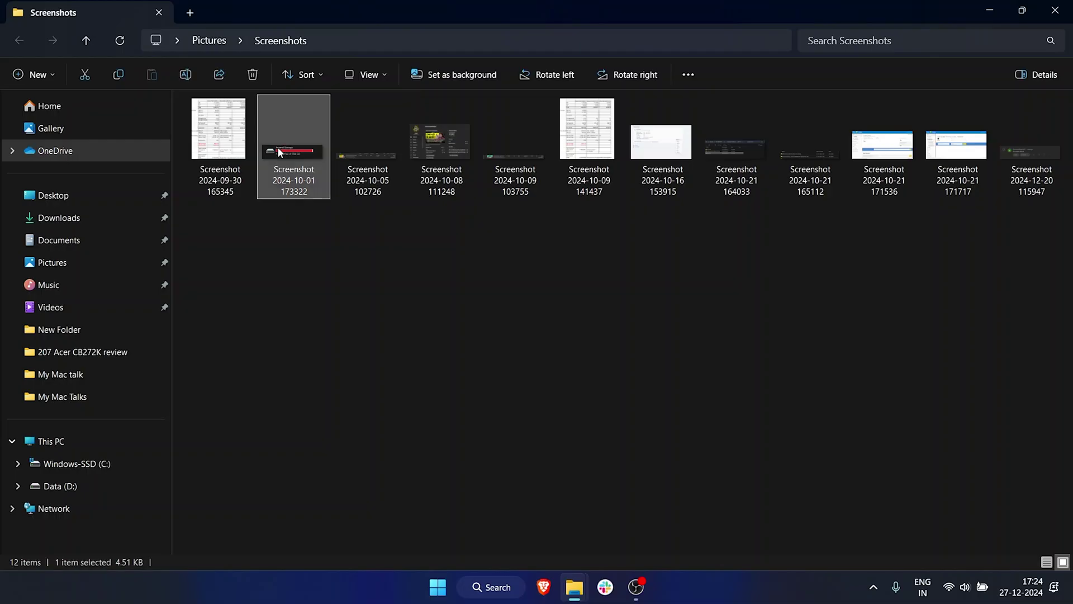
left_click(419, 360)
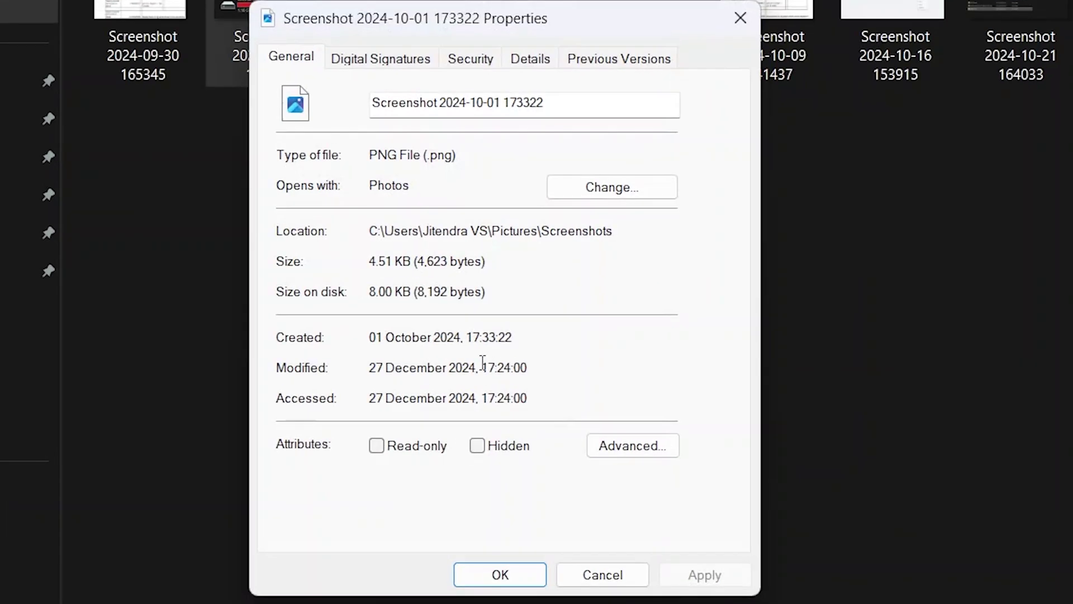
left_click(510, 63)
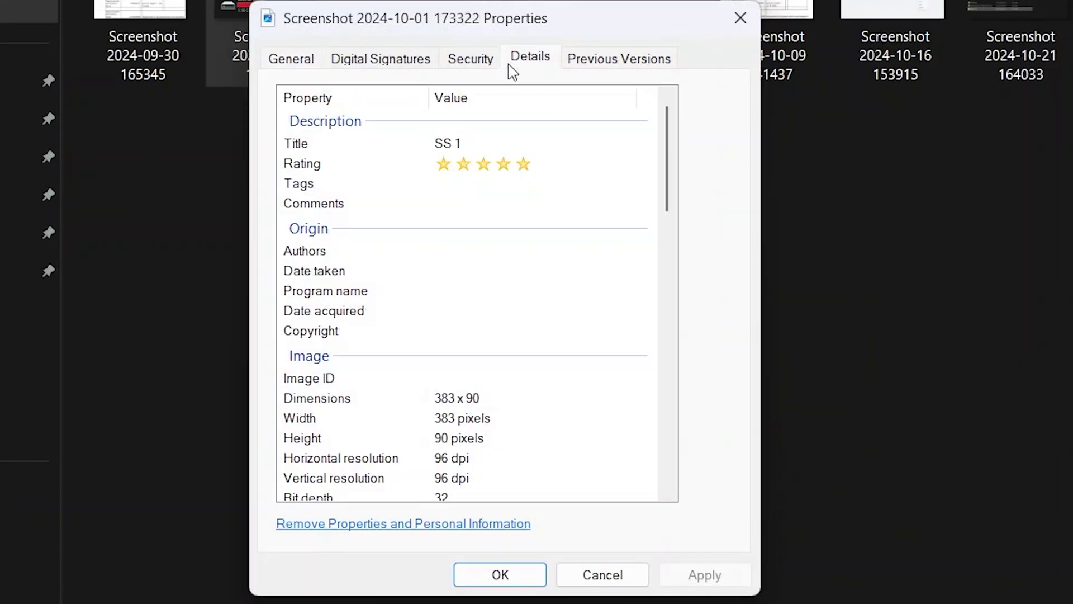
scroll(547, 313, "down", 7)
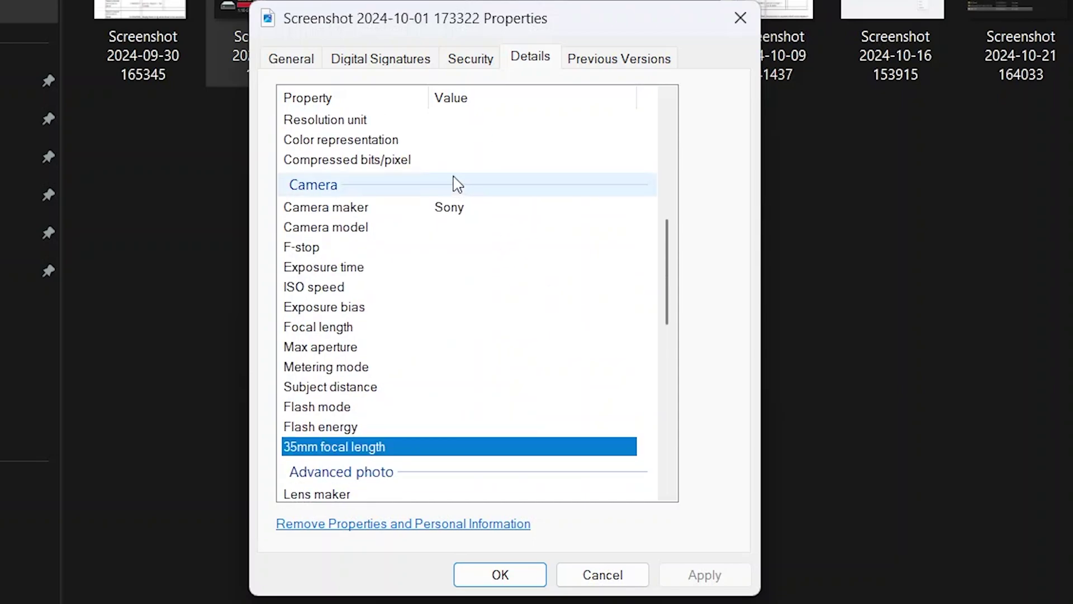
scroll(530, 238, "up", 5)
scroll(530, 238, "up", 2)
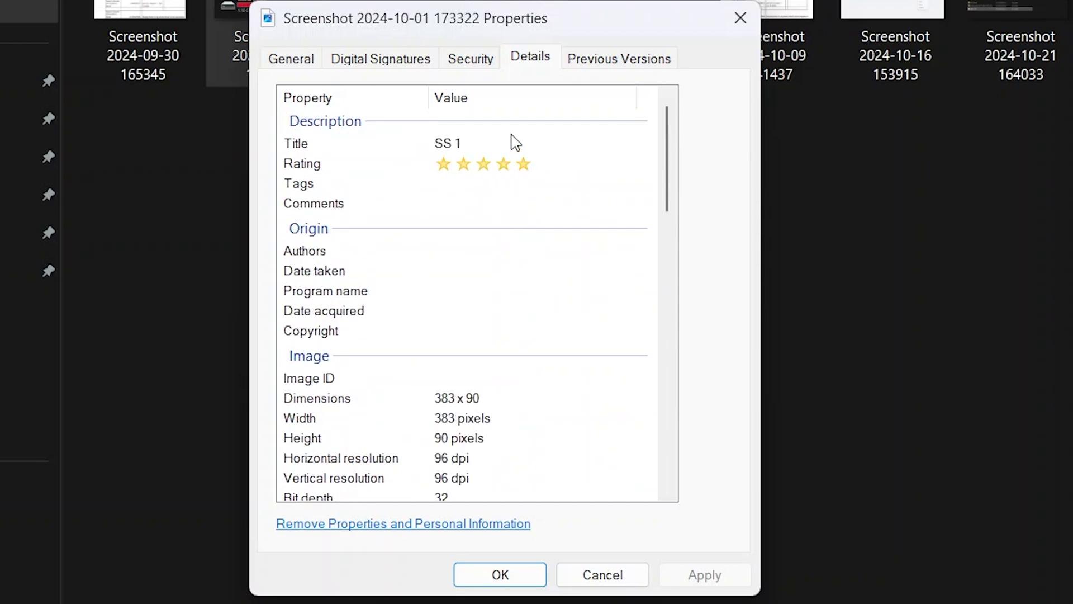
left_click(740, 18)
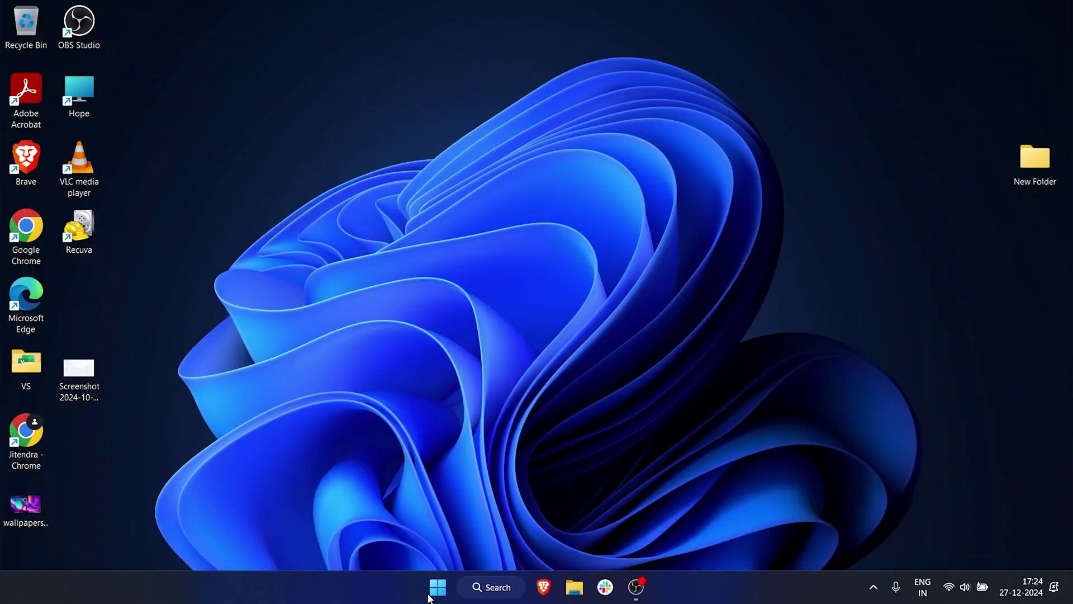
left_click(434, 589)
left_click(648, 170)
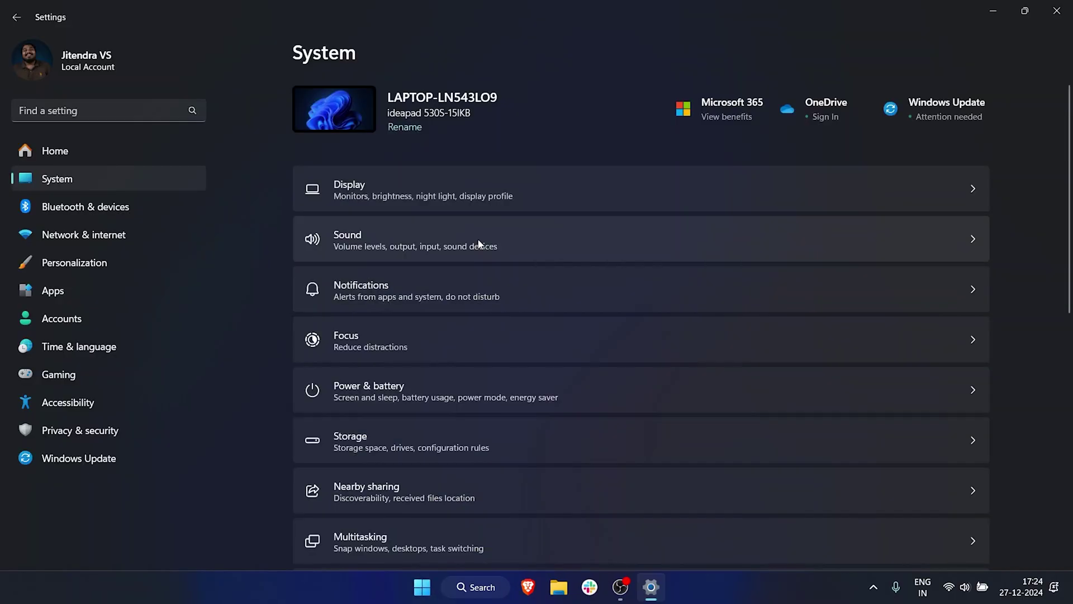
scroll(500, 378, "down", 2)
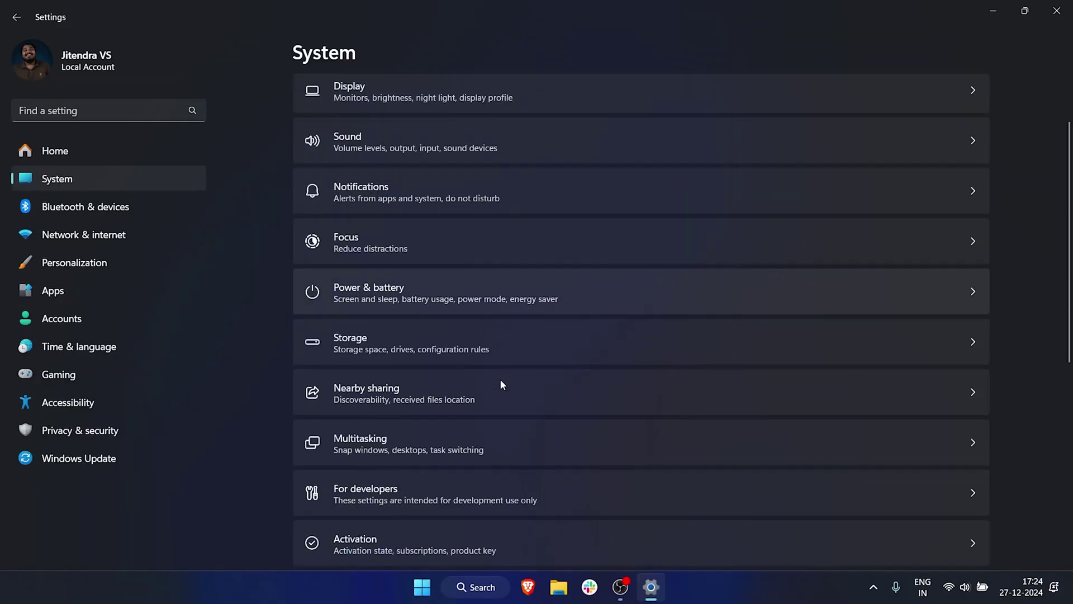
left_click(429, 312)
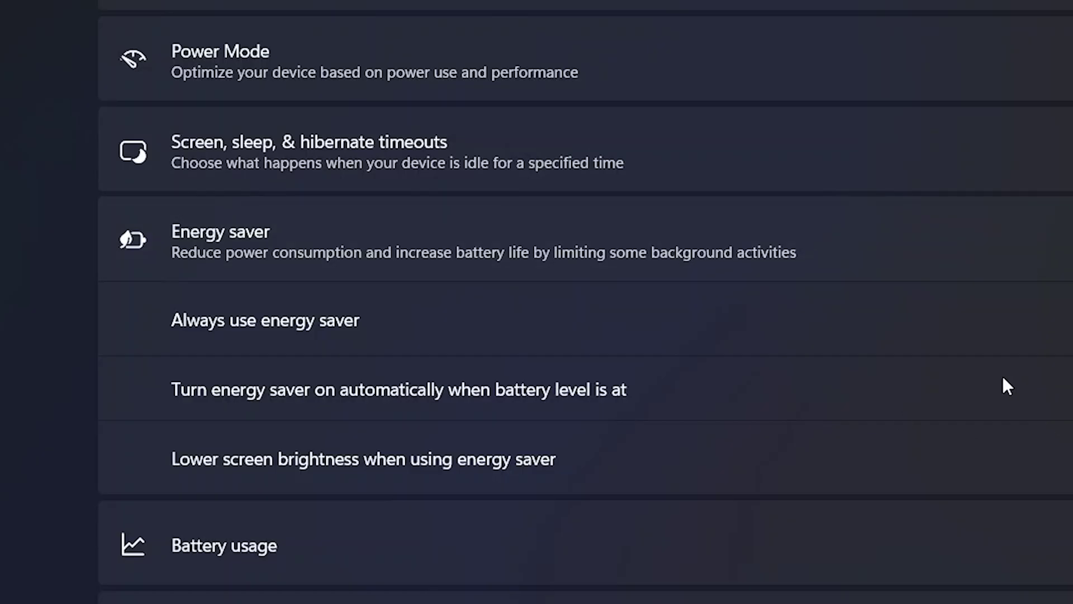
scroll(779, 318, "down", 1)
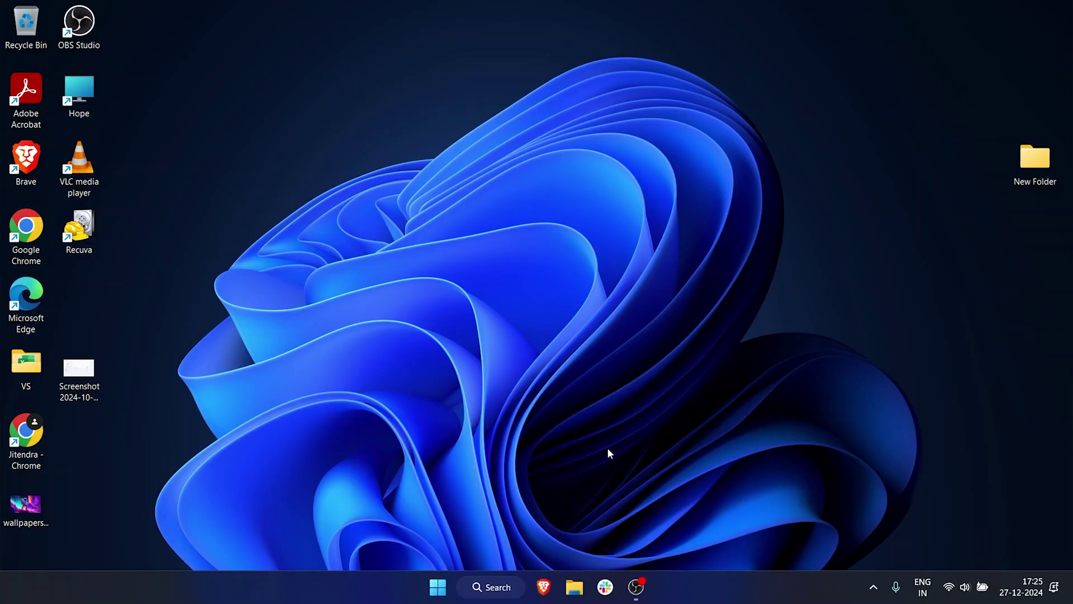
key("super")
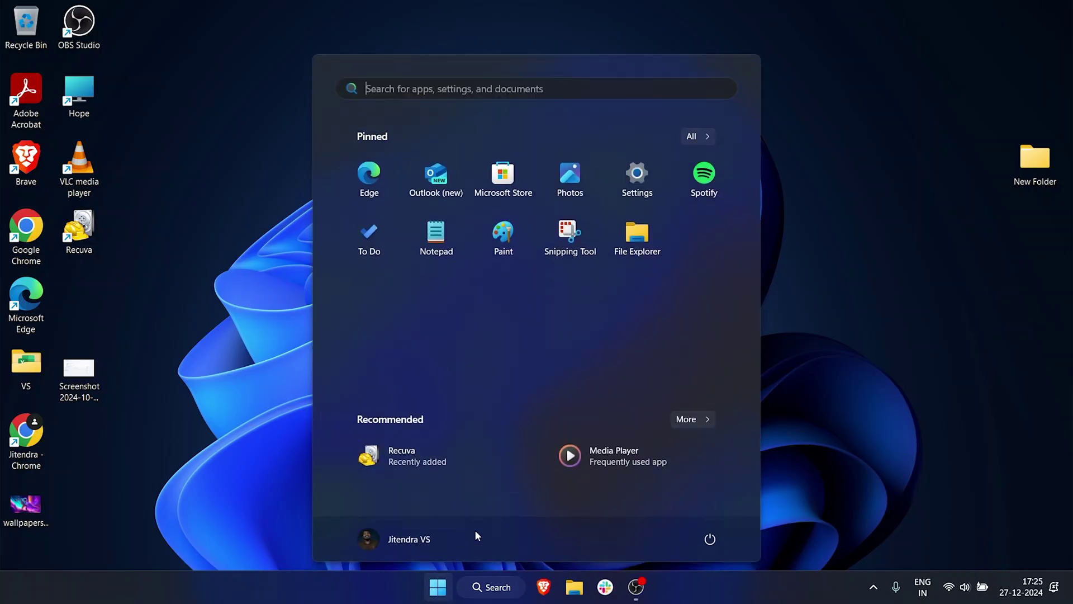
left_click(622, 196)
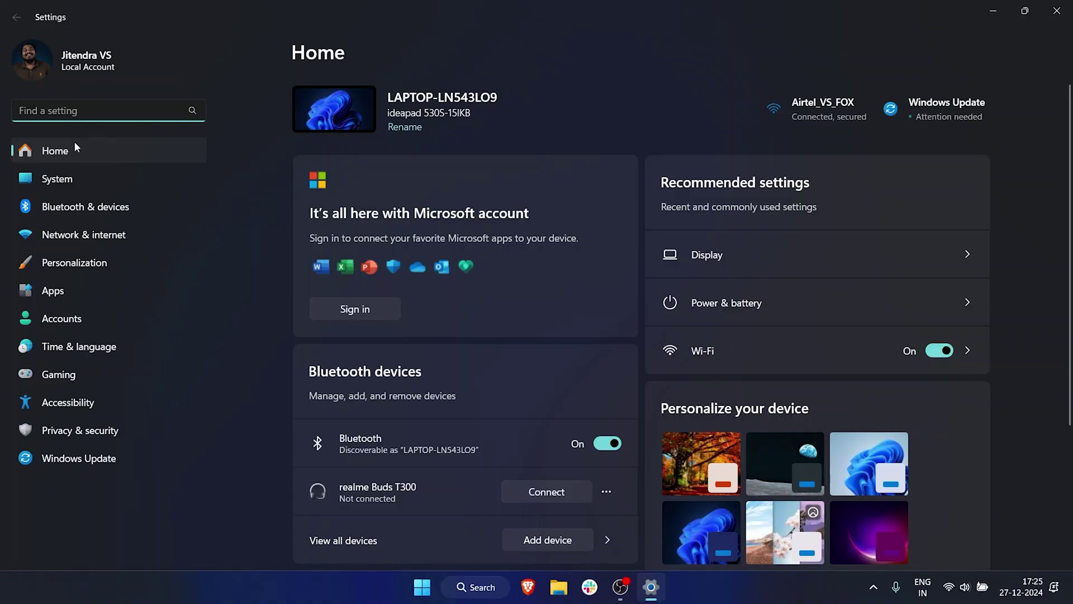
left_click(106, 177)
scroll(475, 308, "down", 3)
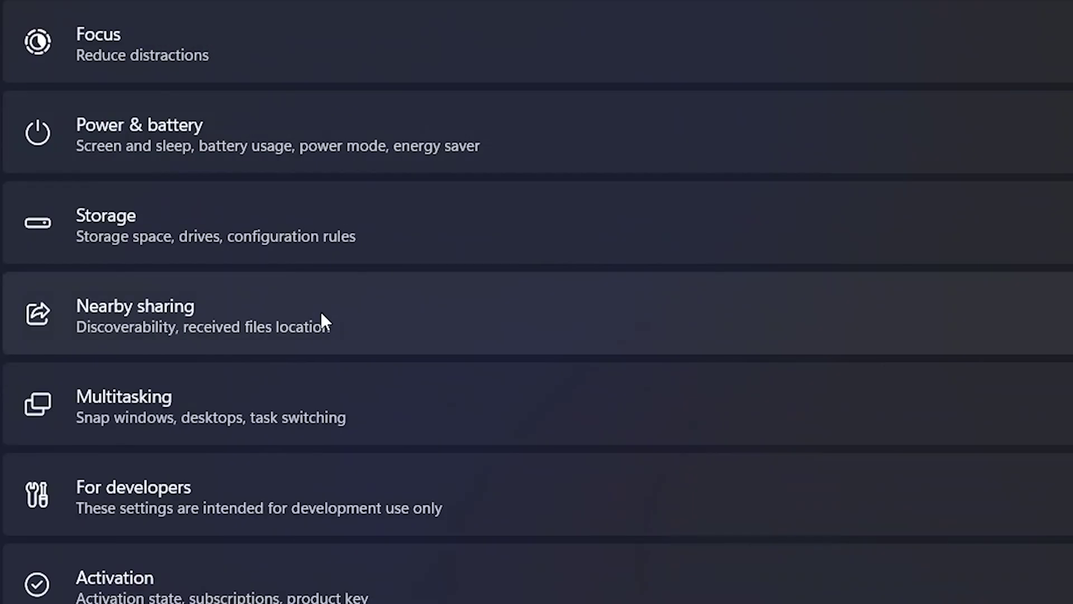
left_click(171, 479)
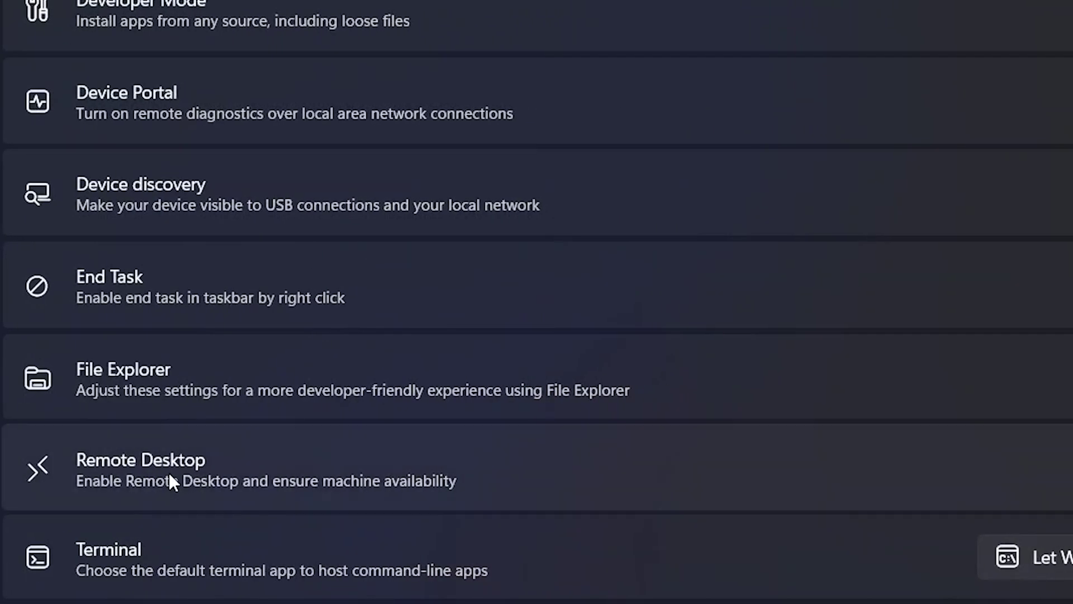
scroll(453, 113, "down", 5)
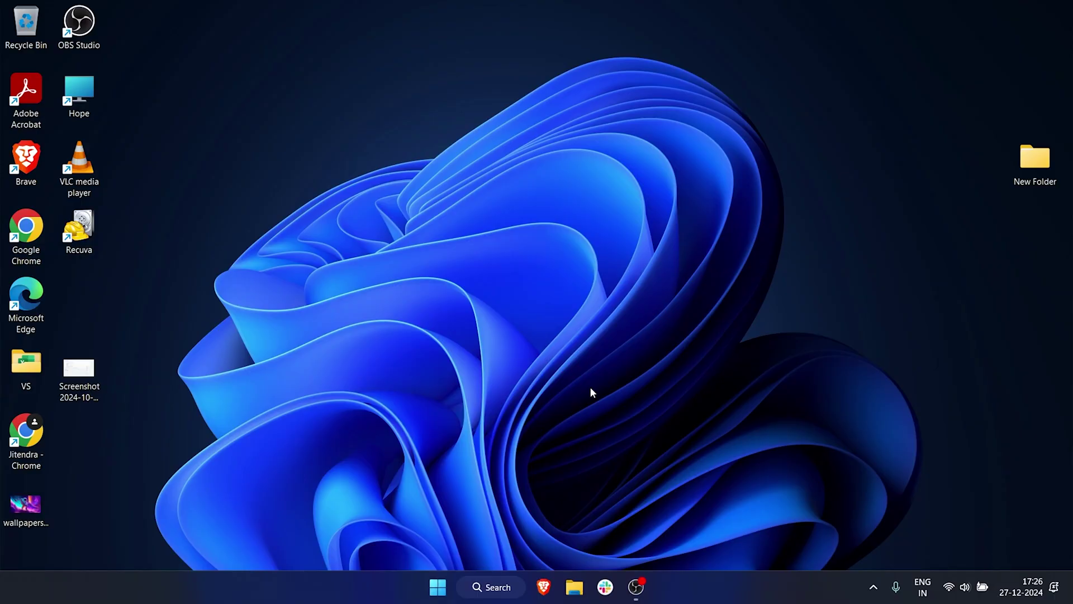
Open Settings to the Personalization > Background page
key("super")
left_click(638, 170)
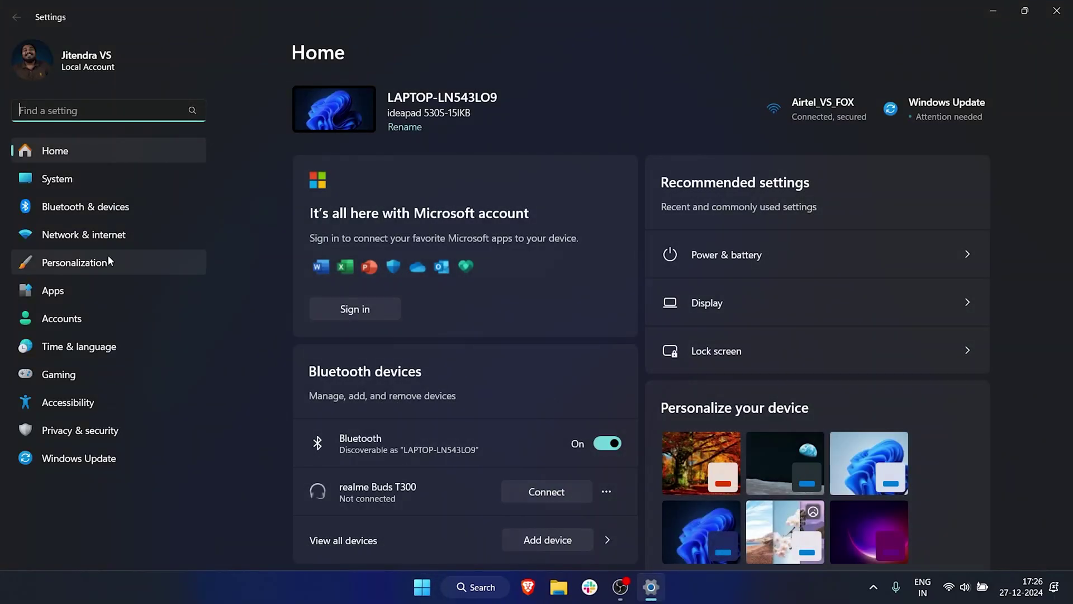
left_click(106, 263)
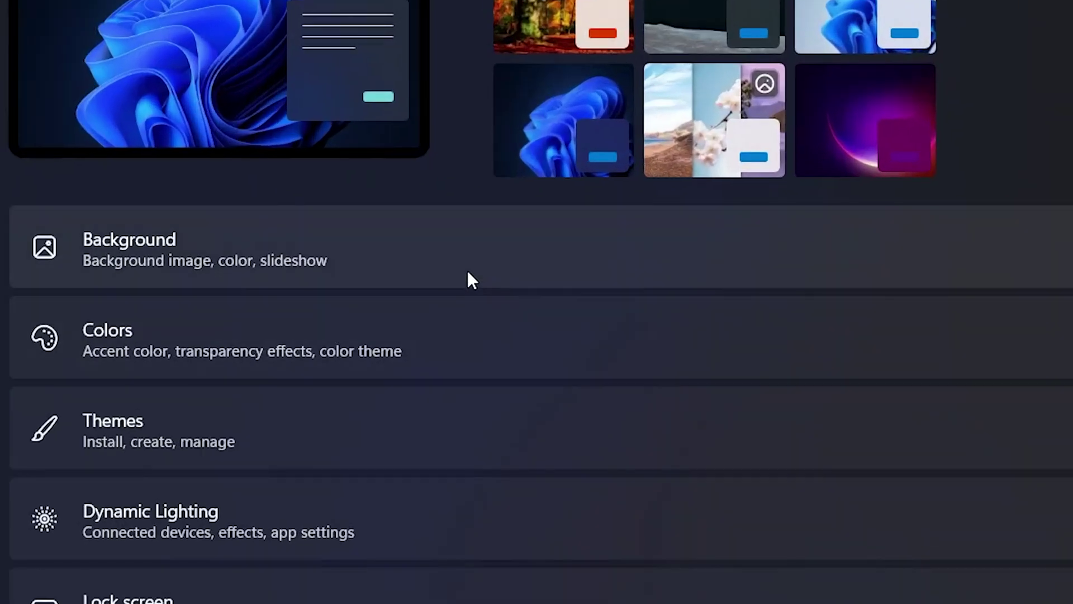
left_click(467, 275)
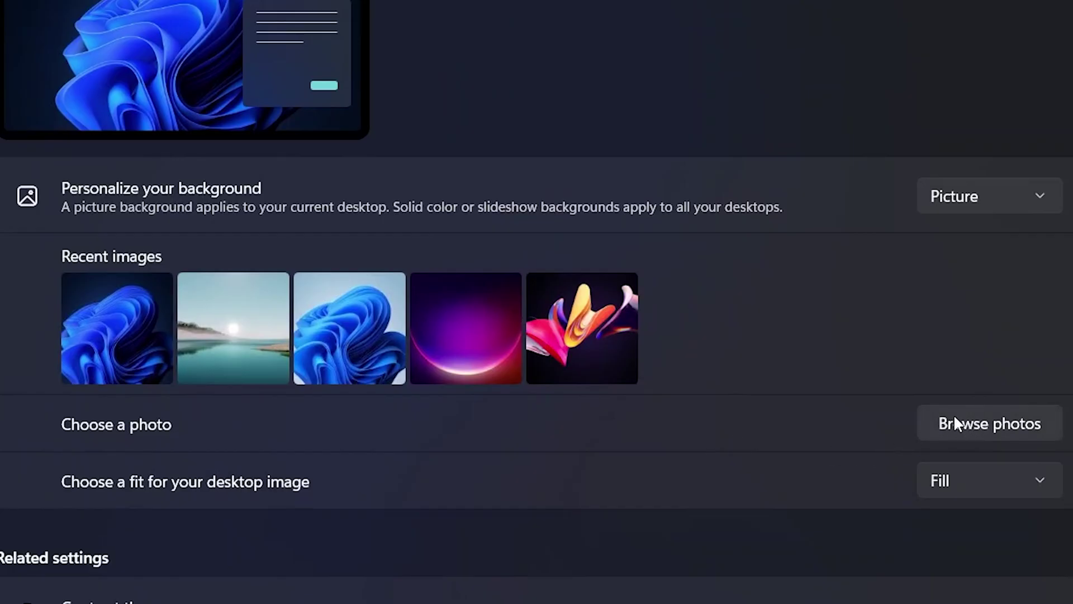
Check the Browse photos file-type list for supported formats like .jxl, then cancel
left_click(955, 419)
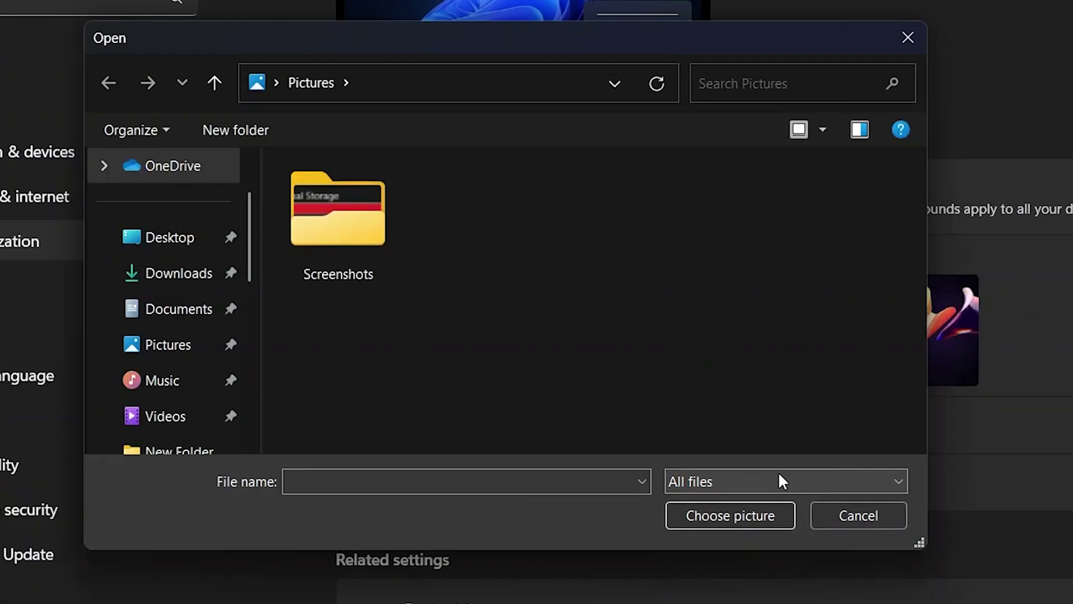
left_click(390, 479)
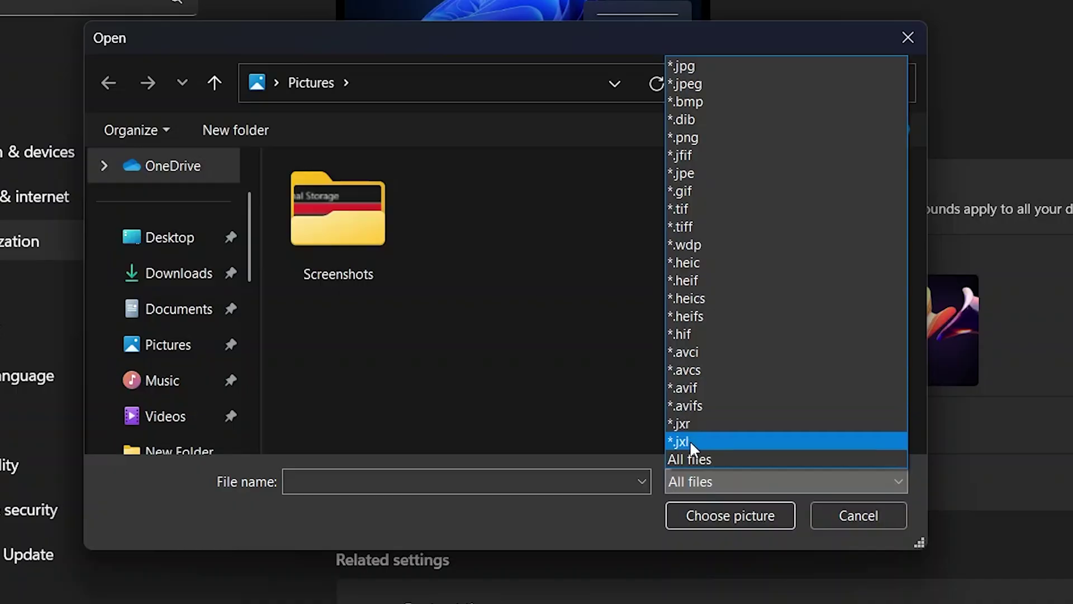
left_click(567, 352)
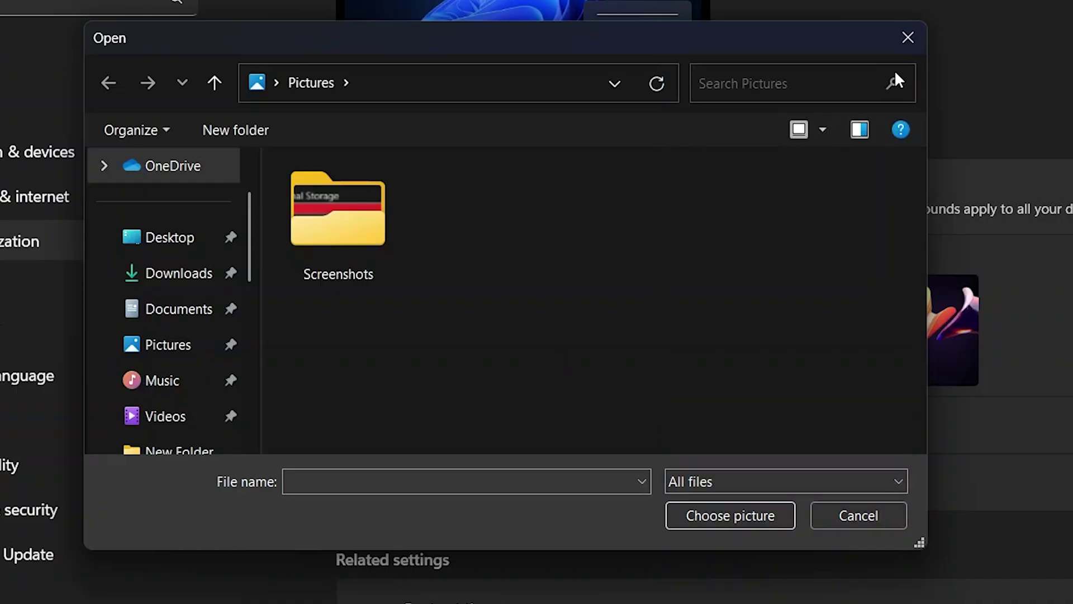
left_click(911, 37)
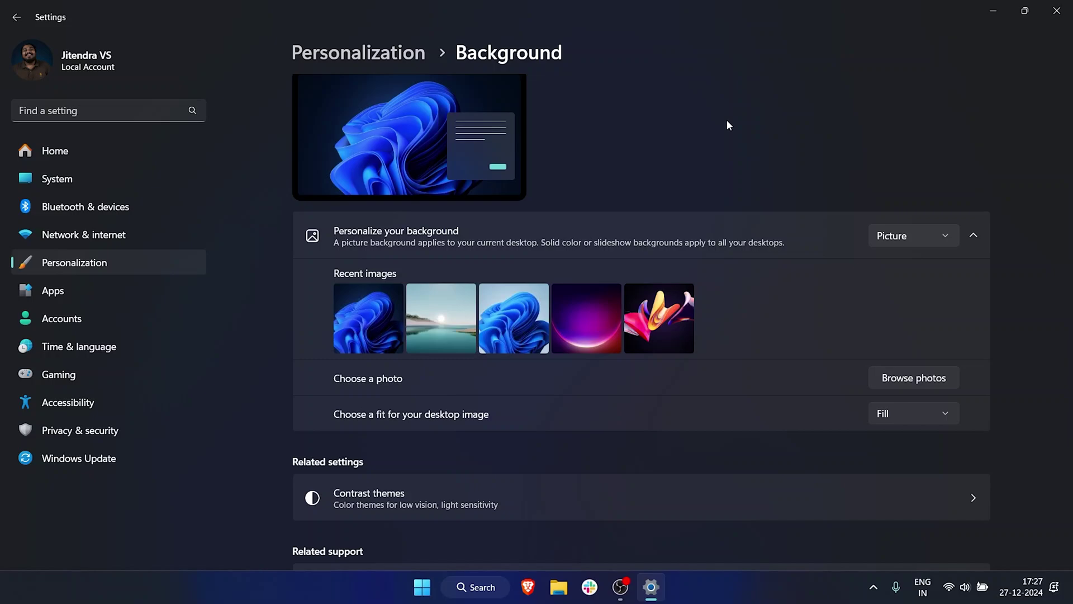
Close Settings with Alt+F4, leaving the blue Windows bloom wallpaper on the desktop
key("alt+F4")
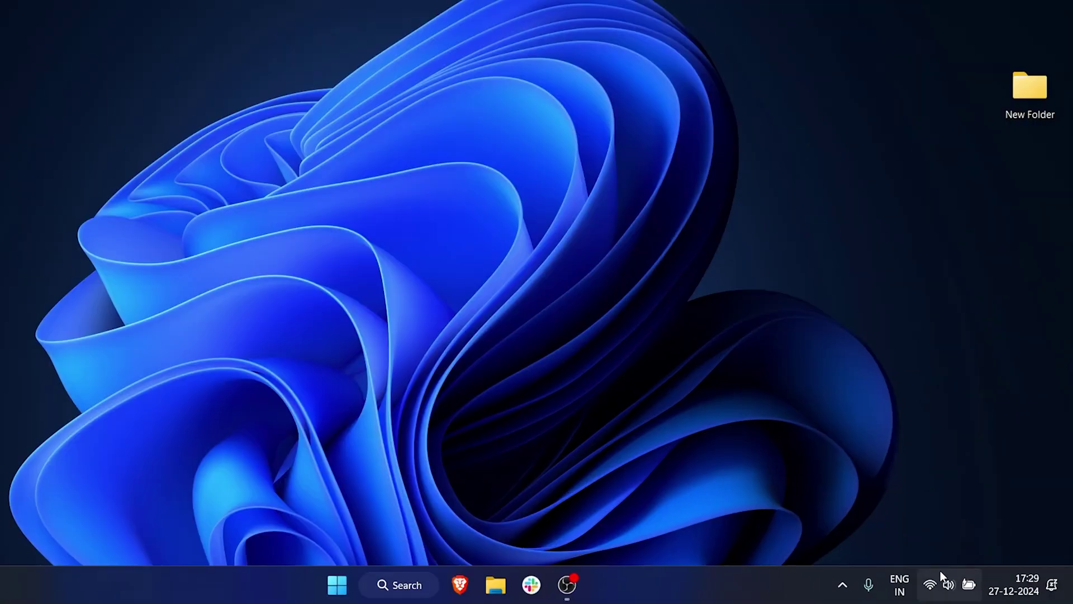
left_click(965, 587)
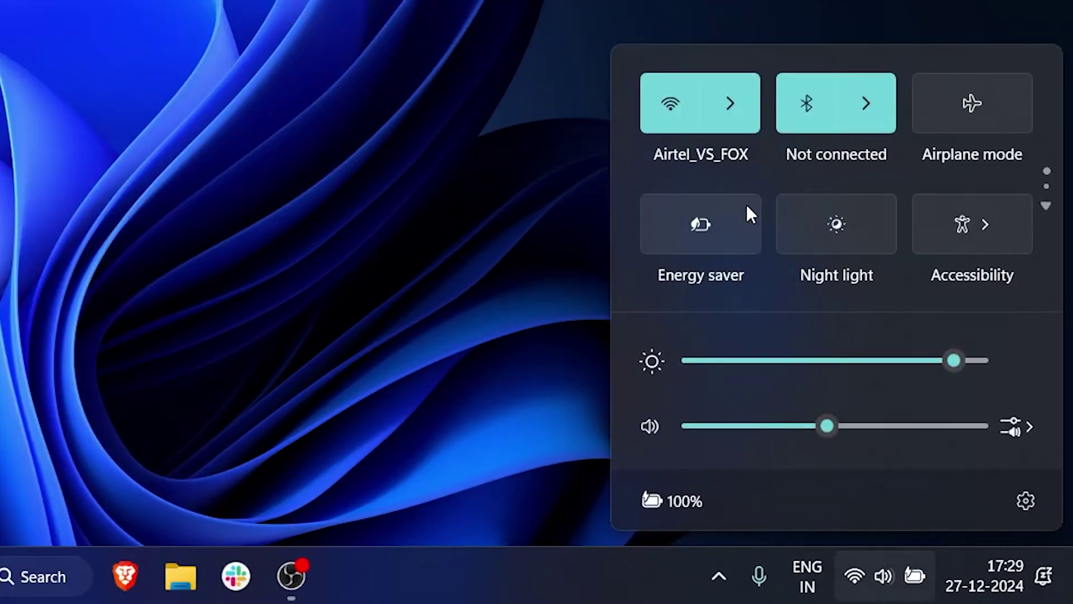
scroll(918, 175, "down", 4)
scroll(917, 175, "up", 4)
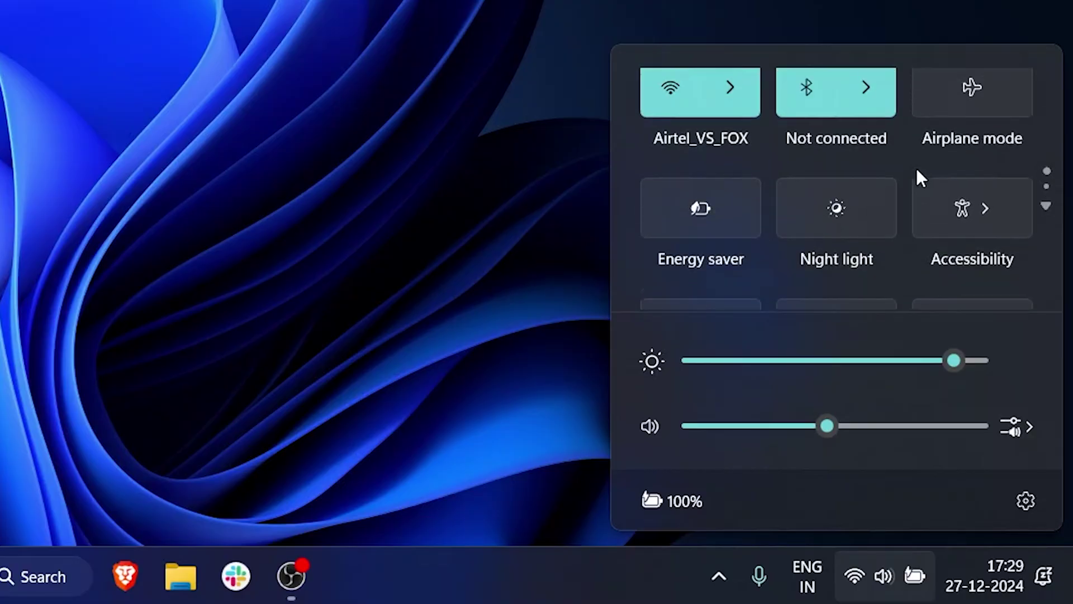
scroll(920, 178, "down", 3)
scroll(921, 178, "up", 3)
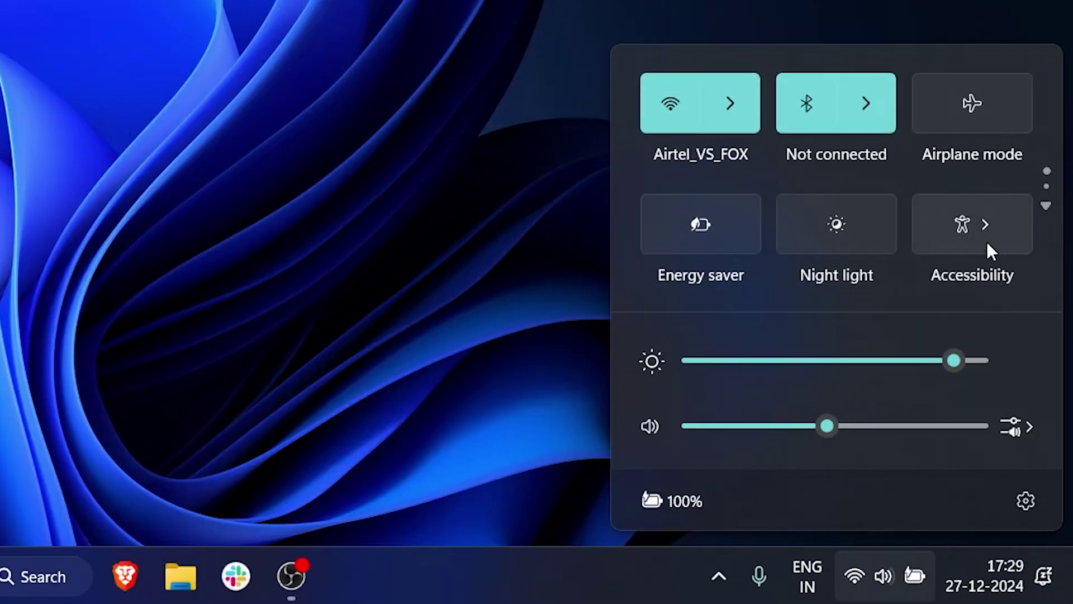
scroll(925, 235, "down", 3)
scroll(925, 235, "up", 3)
left_click(440, 55)
left_click(888, 581)
left_click(235, 98)
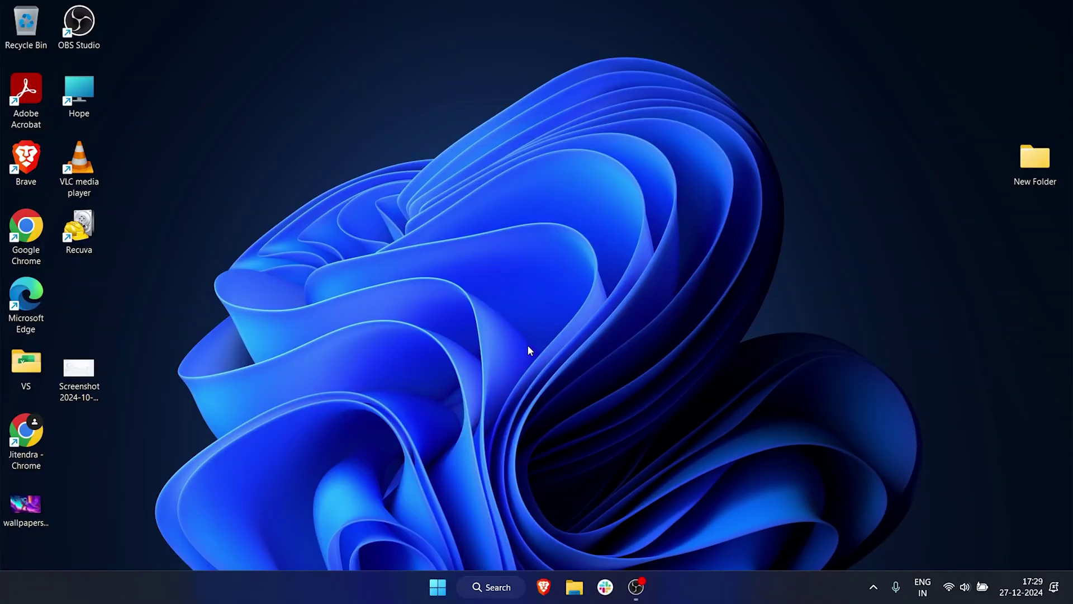
left_click(437, 587)
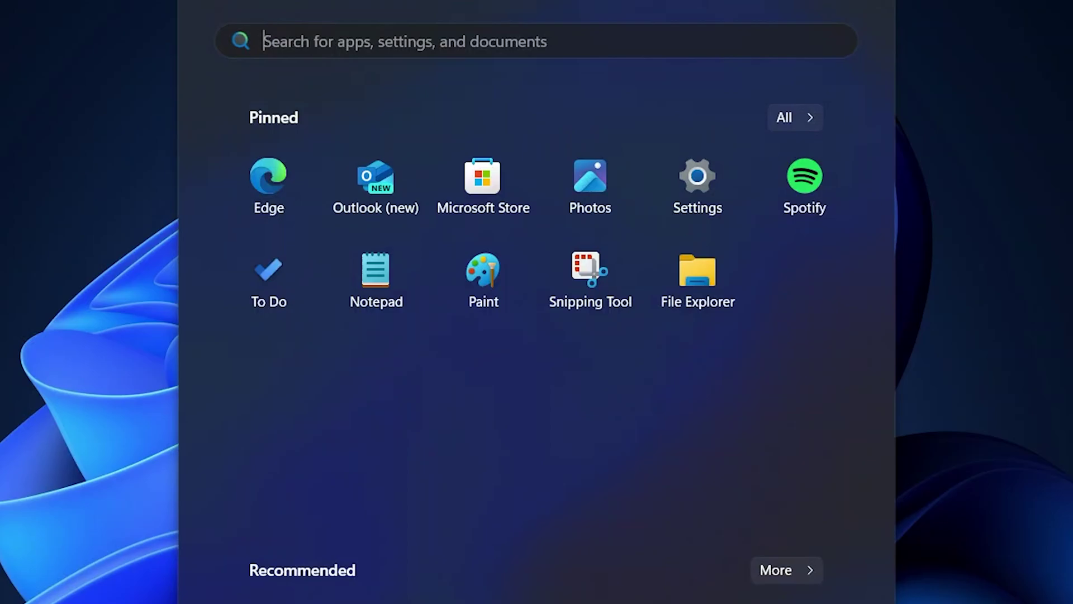
left_click(811, 120)
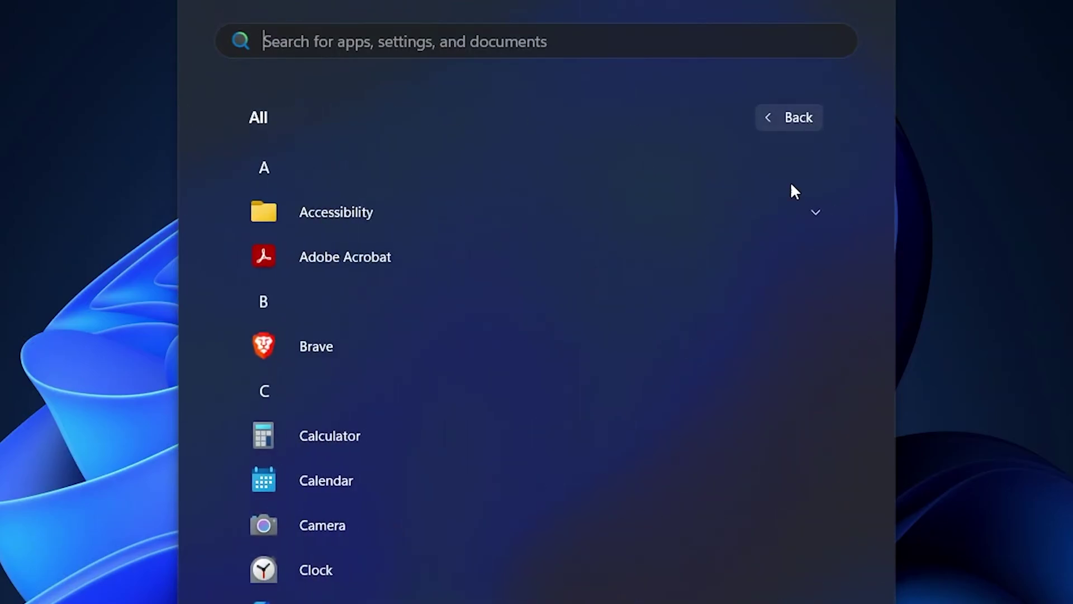
scroll(508, 394, "down", 3)
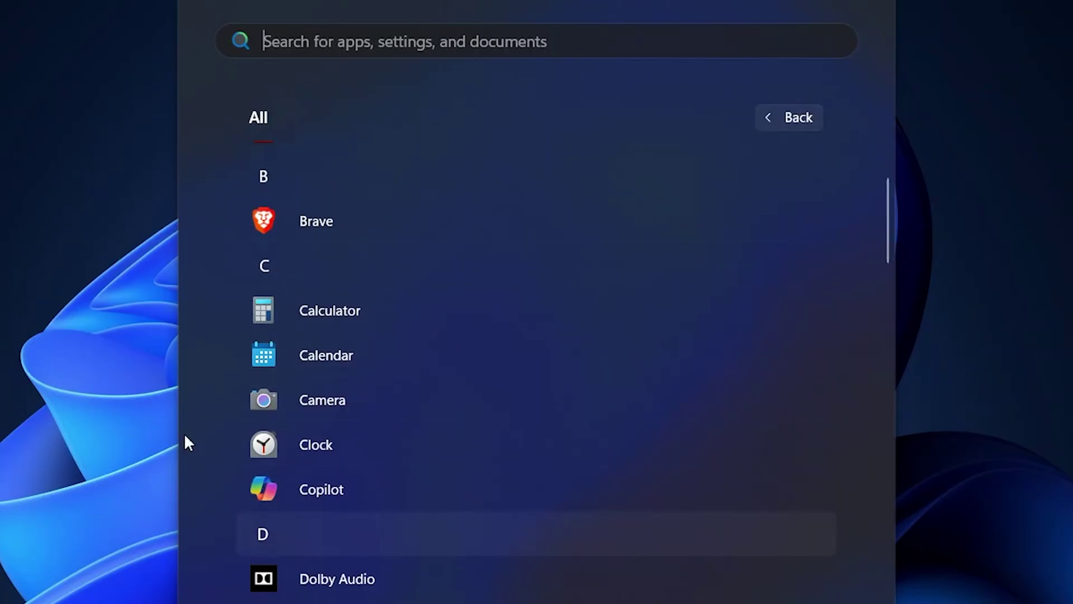
scroll(408, 407, "down", 5)
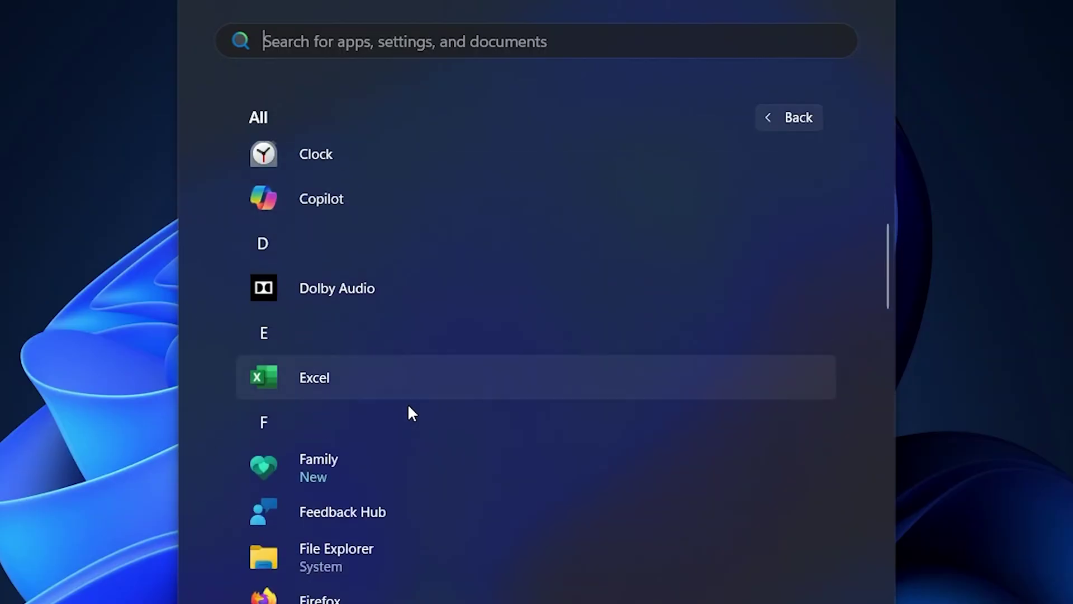
scroll(412, 414, "down", 20)
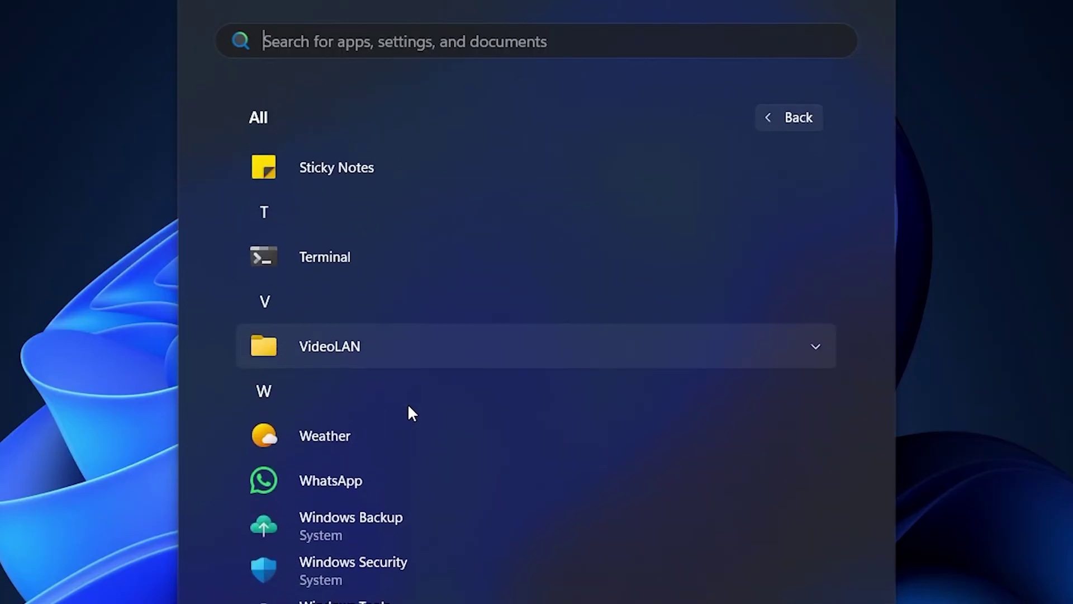
left_click(1030, 484)
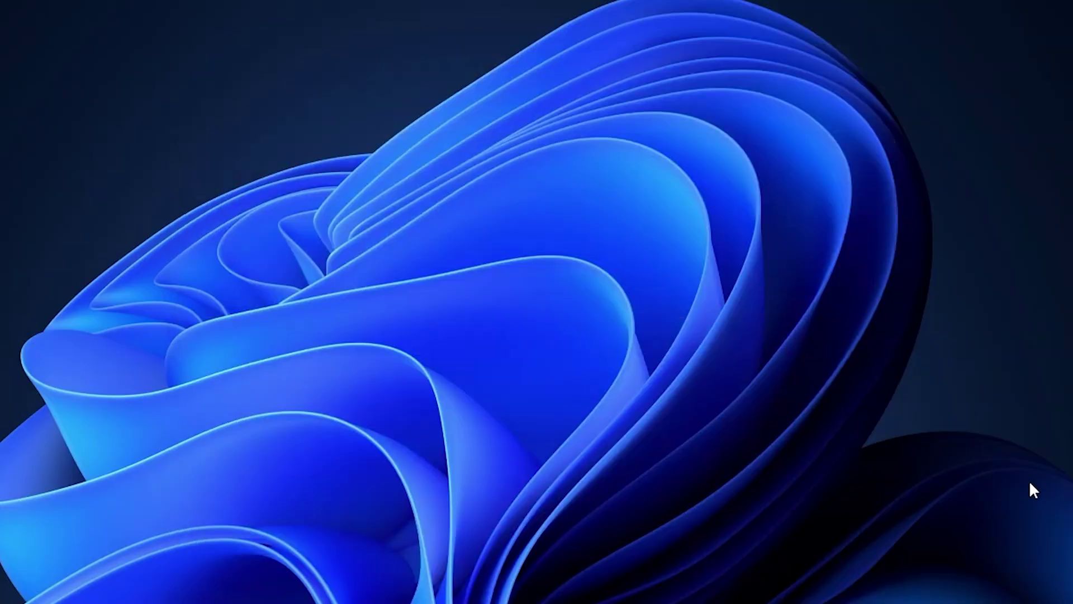